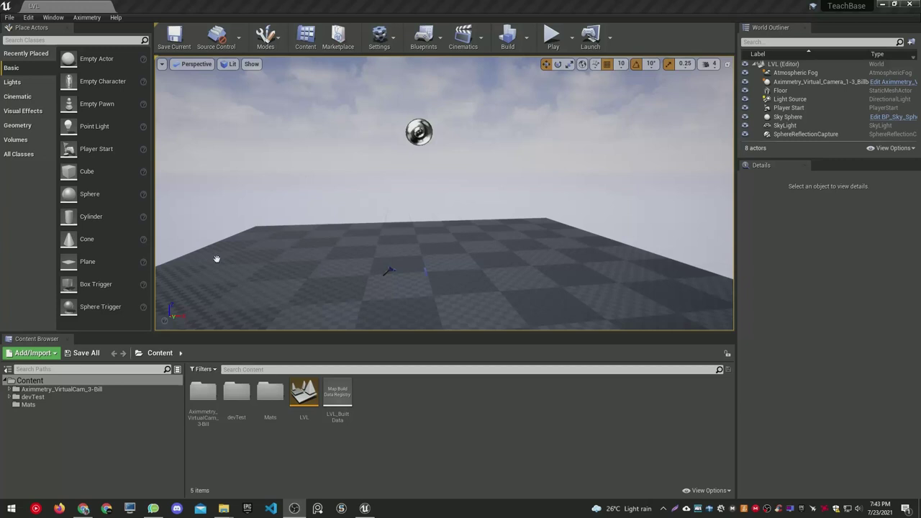
Step: Open TeachBase's Content folder in Explorer and drag the SimpleScreens folder into it
right_click_drag(443, 218, 440, 205)
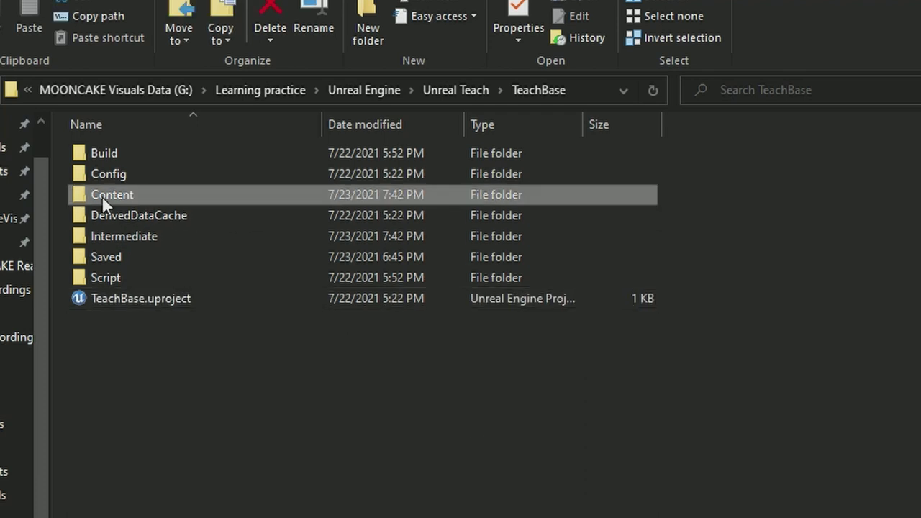
double_click(101, 196)
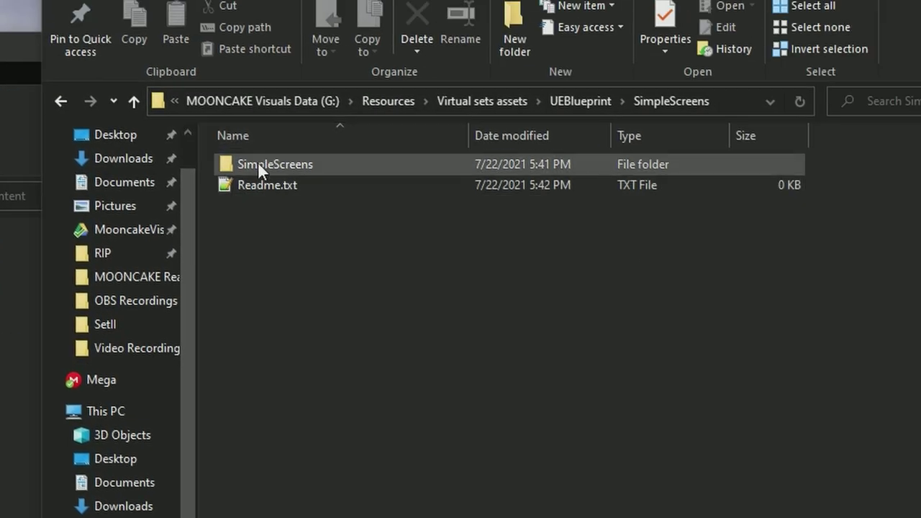
left_click_drag(662, 111, 269, 398)
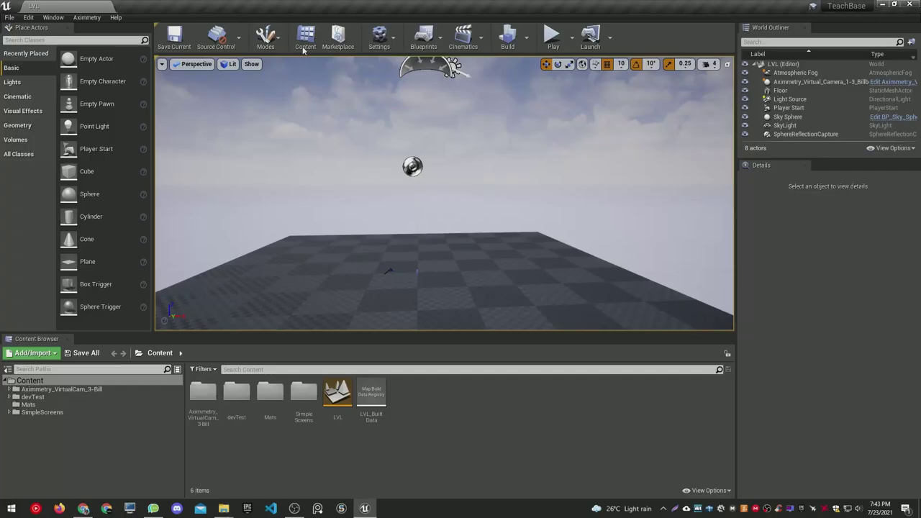
Step: Open SimpleScreens in the Content Browser and drag a BP_SimpleScreen actor into the level
double_click(303, 398)
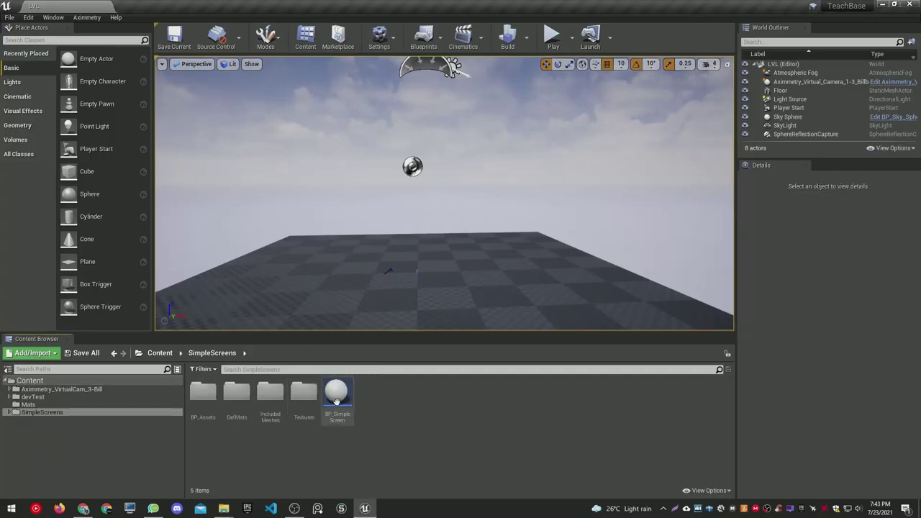
mouse_move(336, 401)
left_mouse_down()
mouse_move(410, 260)
mouse_move(405, 252)
left_mouse_up()
right_click_drag(405, 252, 444, 248)
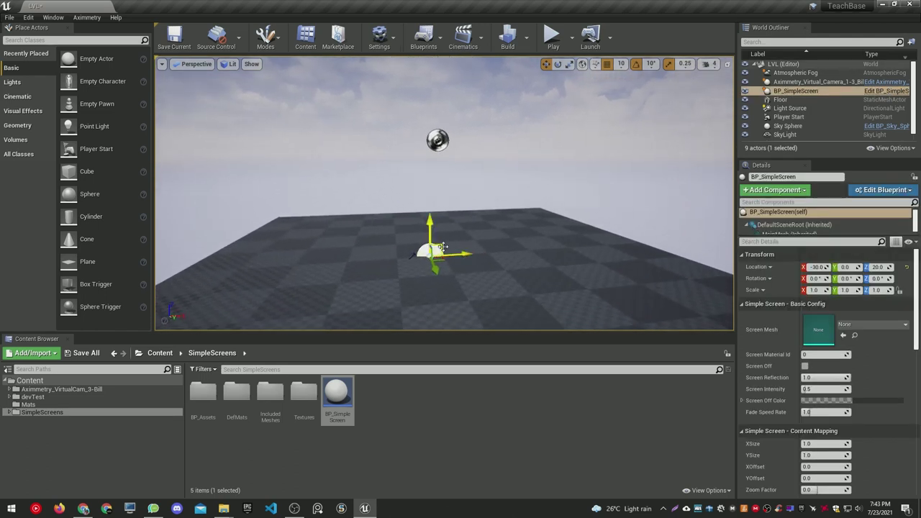
Step: Collapse the screen's Details categories, re-expand the basic settings, and enter the IncludedMeshes folder
scroll(883, 339, "down", 1)
scroll(884, 339, "up", 1)
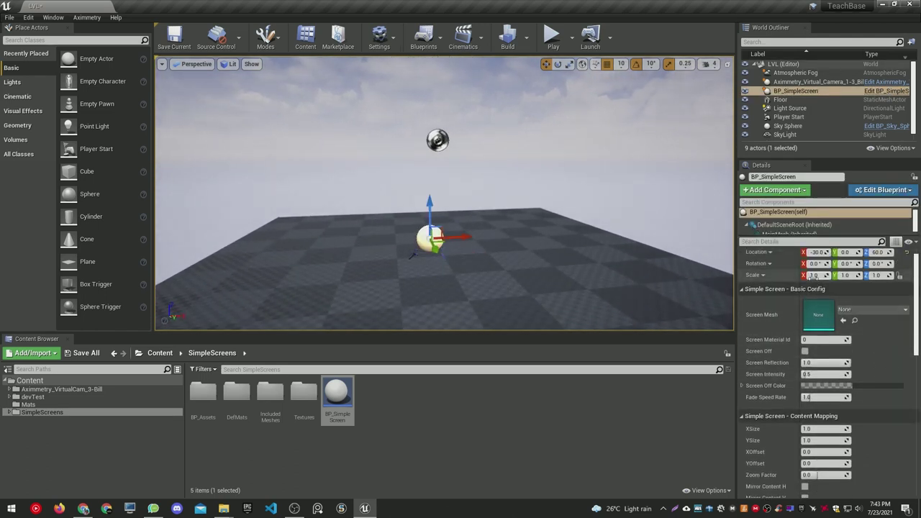
left_click(805, 289)
left_click(800, 303)
left_click(793, 317)
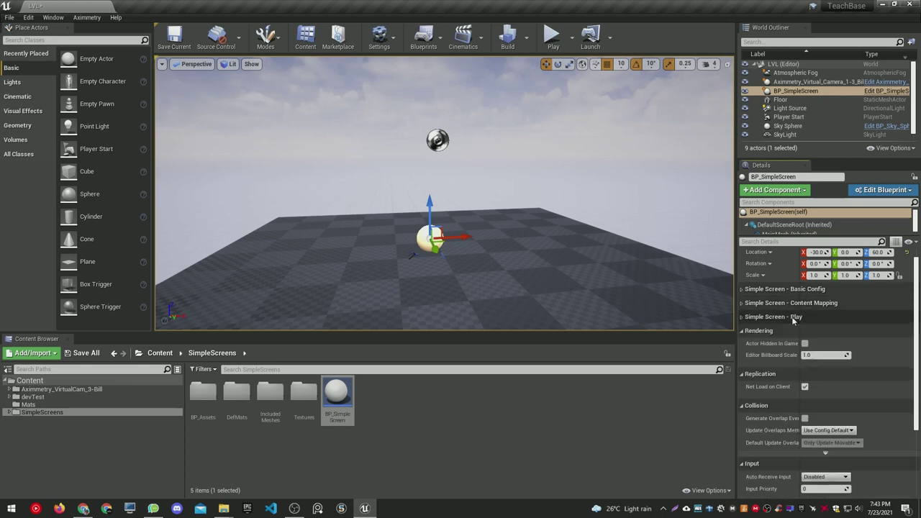
left_click(805, 290)
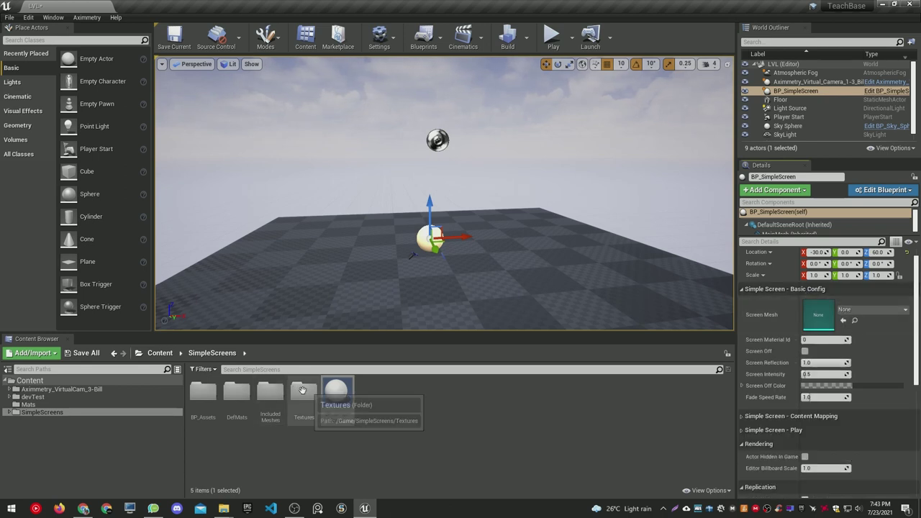
double_click(270, 391)
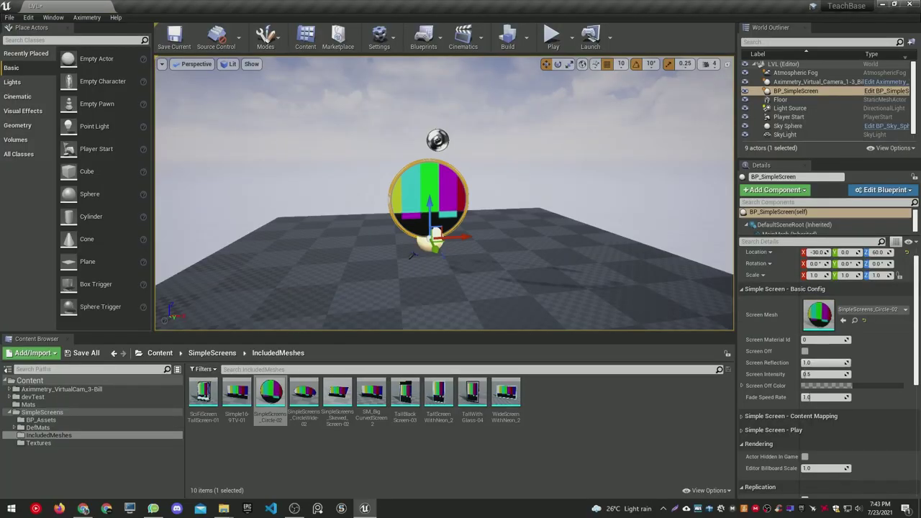
Step: Frame the circular screen and adjust its Screen Reflection value
key("f")
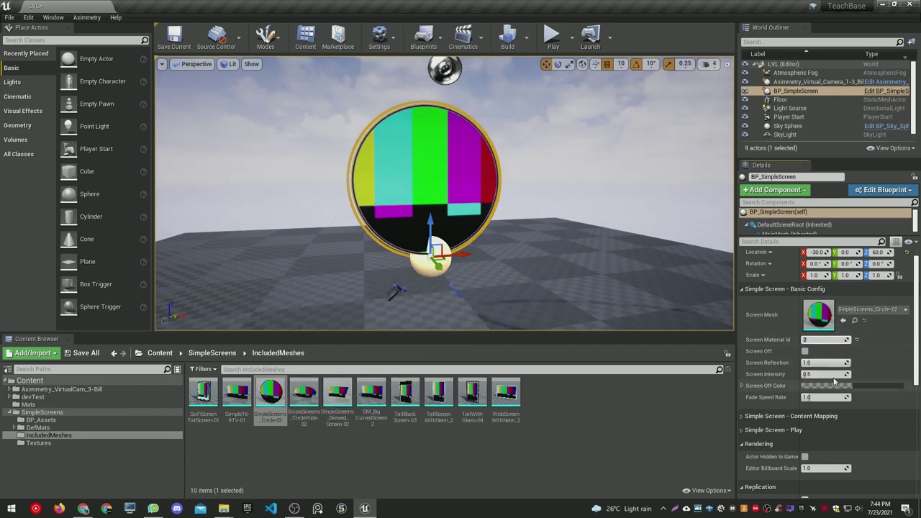
right_click_drag(503, 216, 504, 216)
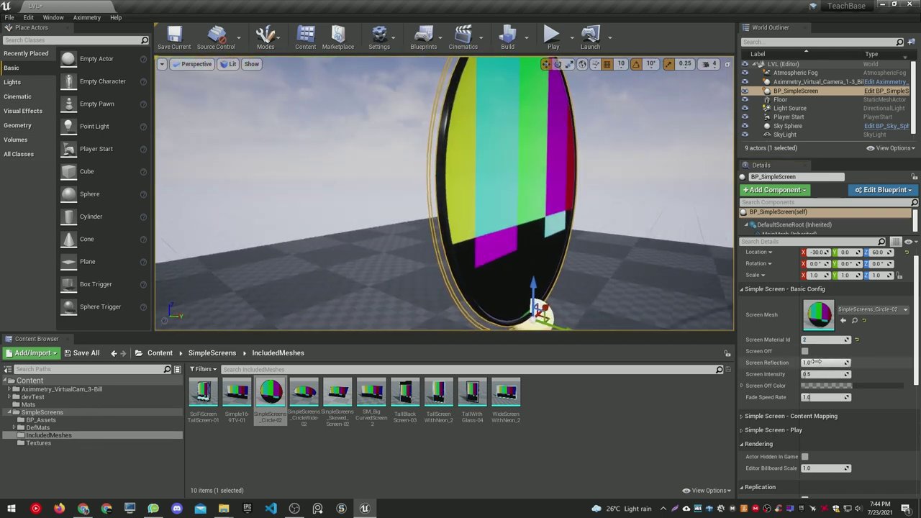
left_click_drag(825, 363, 789, 348)
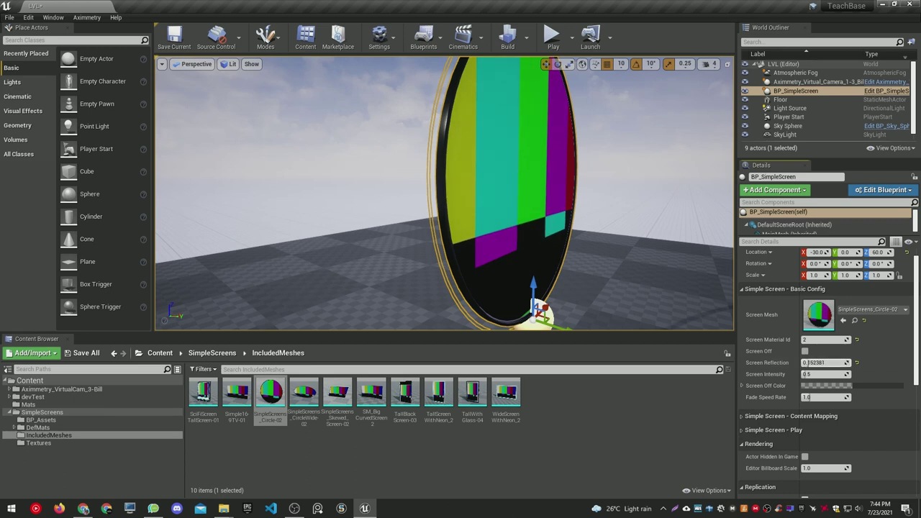
key("f")
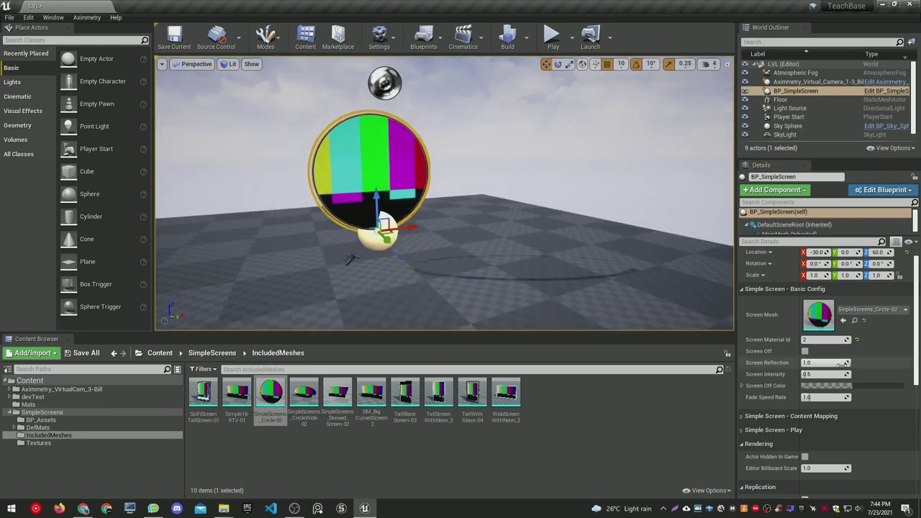
Step: Return Screen Intensity to 0.5, set a white Screen Off Color, and preview it with Screen Off
left_click_drag(826, 375, 863, 374)
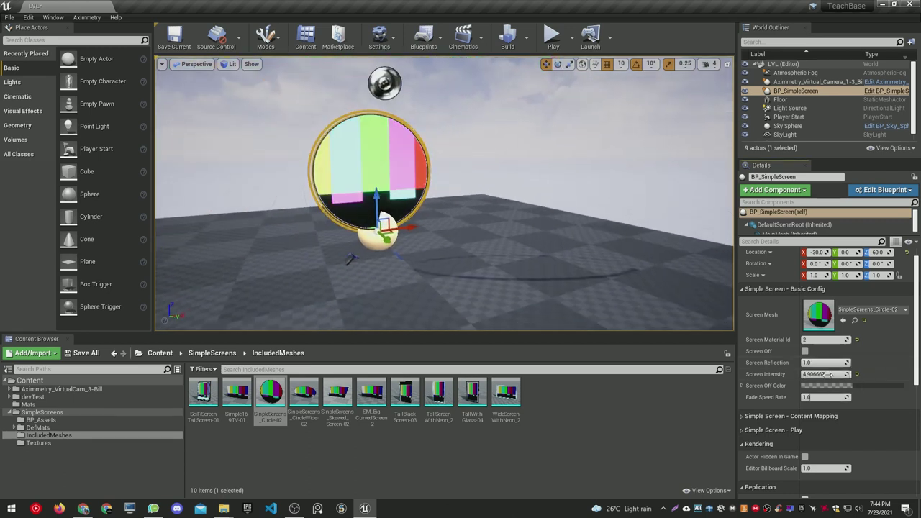
type("0.5")
key("Return")
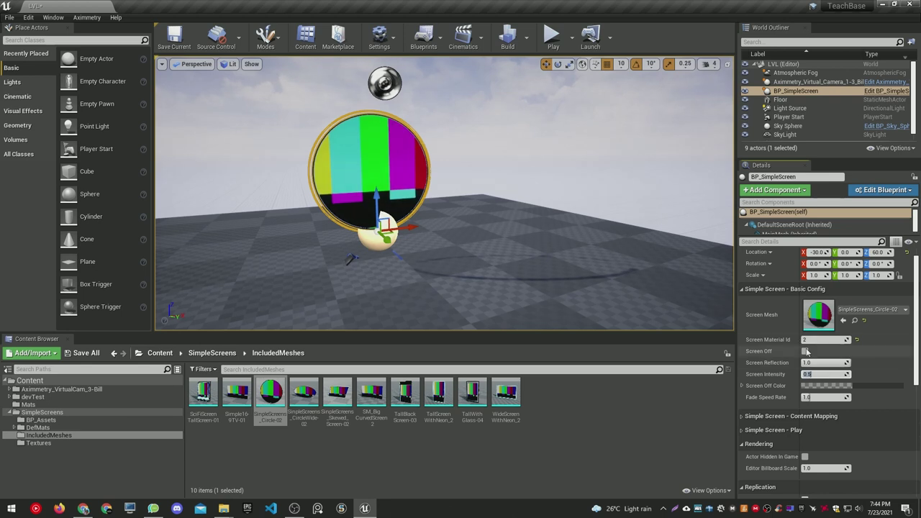
left_click(805, 351)
left_click(805, 351)
left_click(884, 387)
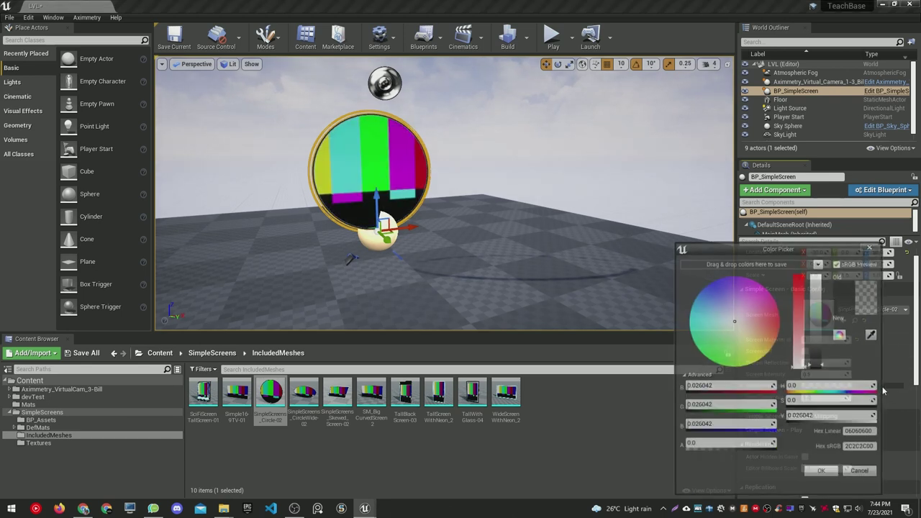
left_click(824, 473)
left_click(805, 352)
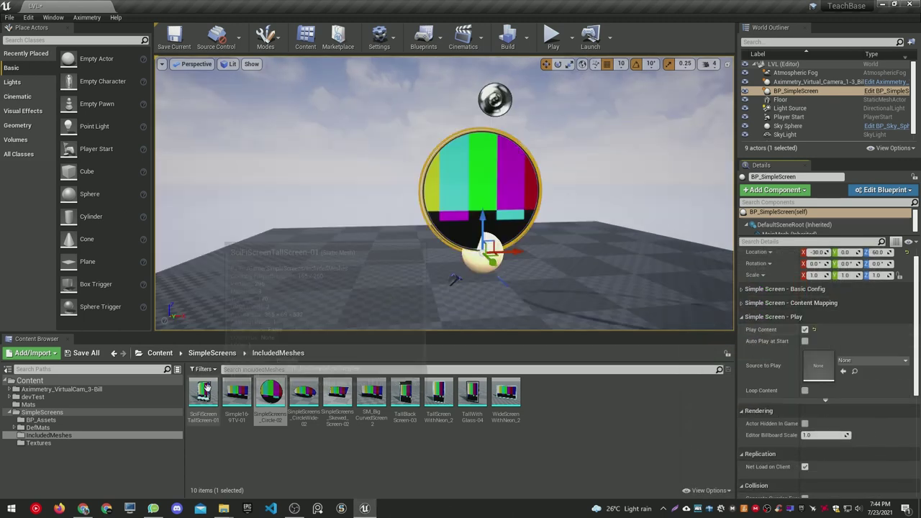
Step: Assign Grid_Example-1 from devTest > MP1 as the circular screen's Source to Play
left_click(40, 399)
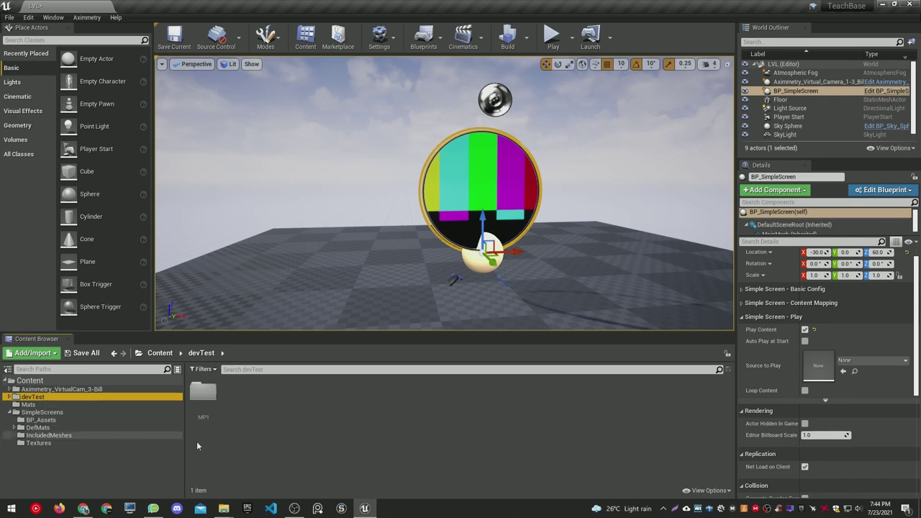
double_click(203, 392)
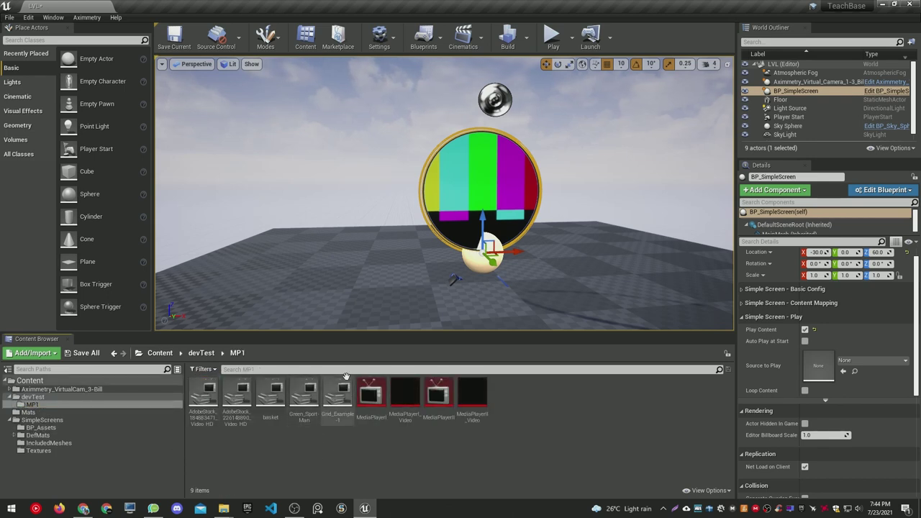
left_click_drag(338, 395, 818, 366)
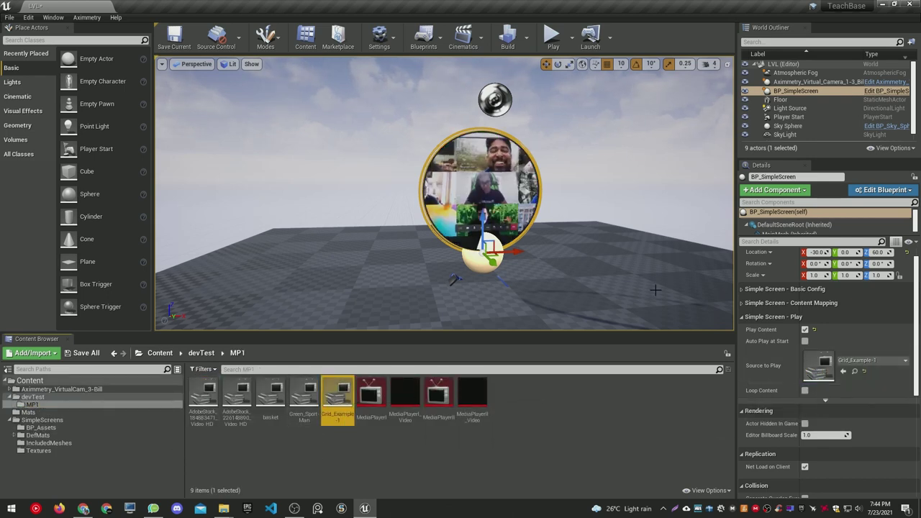
scroll(633, 281, "up", 5)
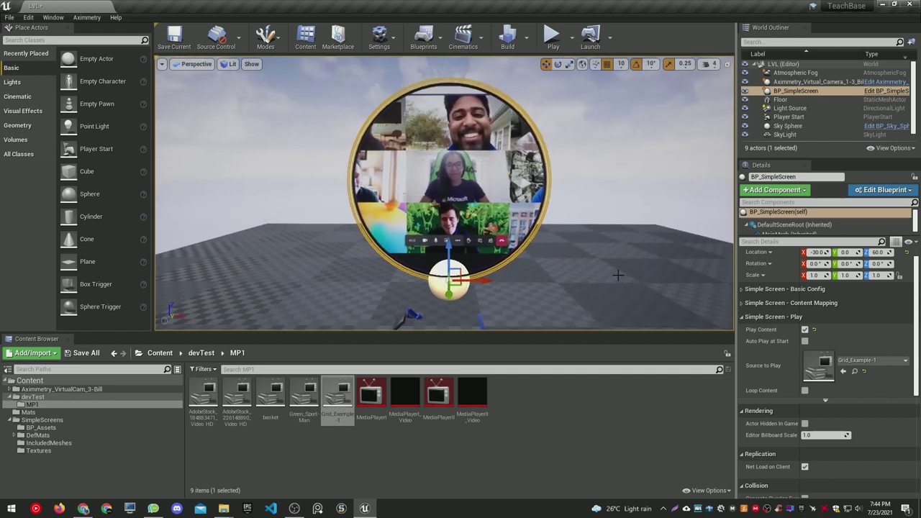
left_click_drag(617, 274, 633, 266)
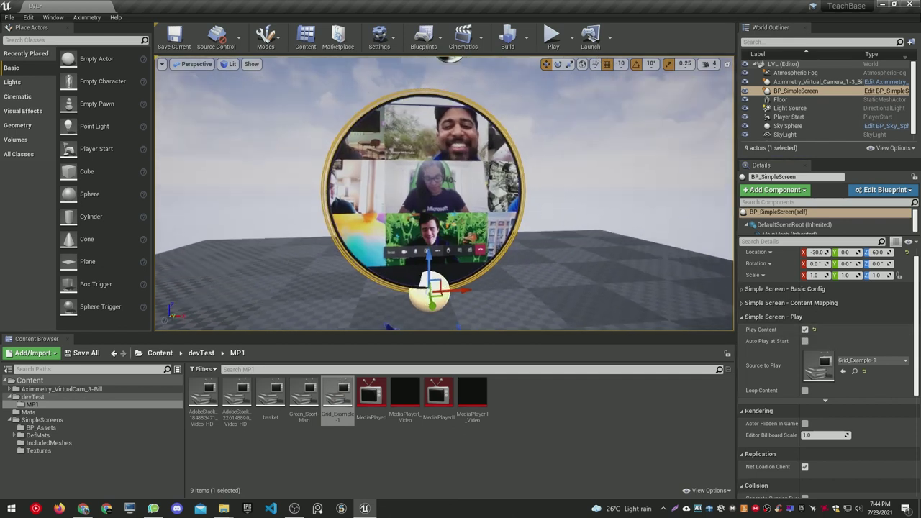
scroll(634, 266, "down", 3)
Step: Enable Auto Play at Start and simulate the level to watch the video play
left_click(805, 340)
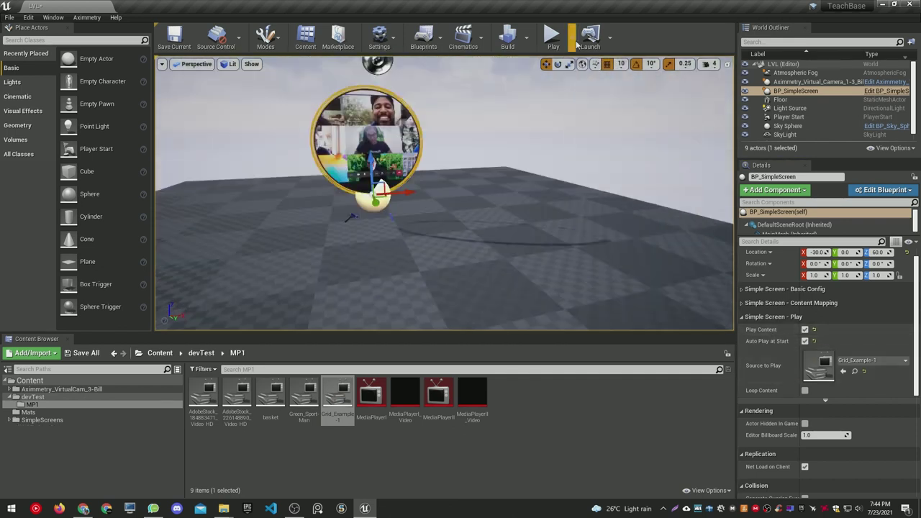
left_click(577, 45)
left_click(612, 118)
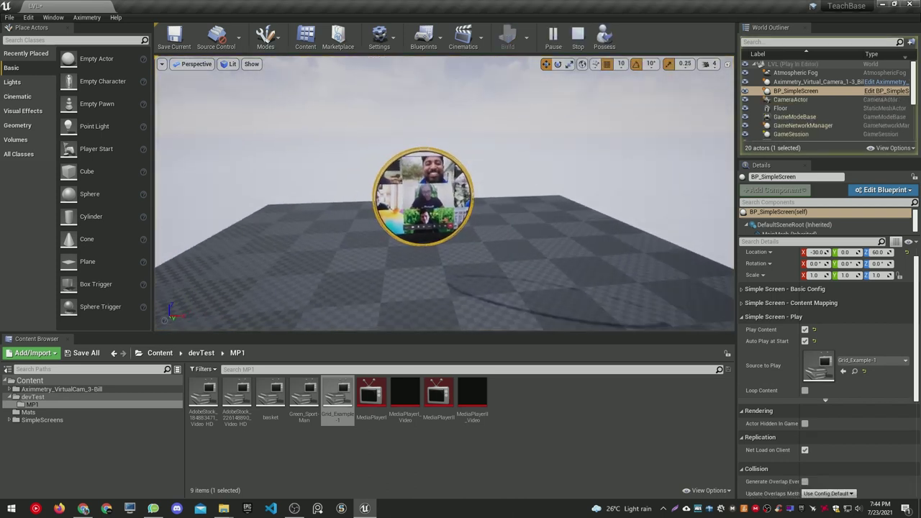
scroll(445, 194, "up", 3)
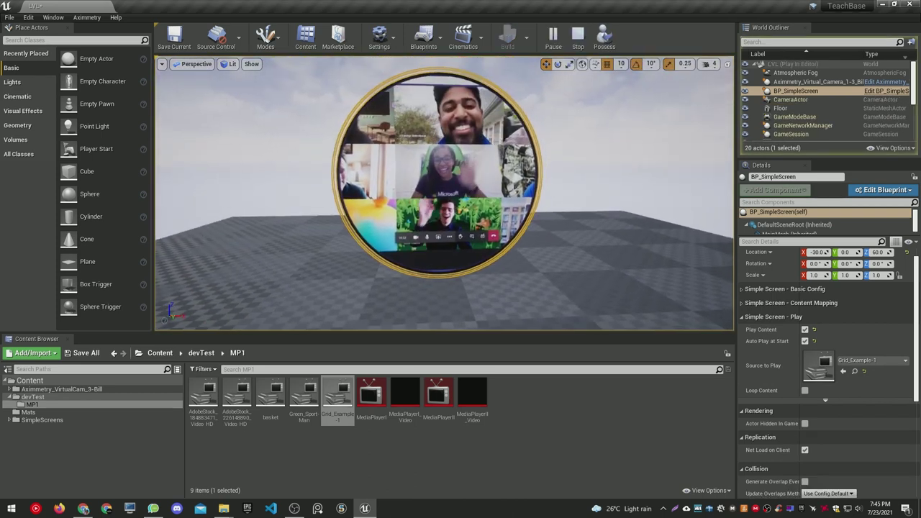
key("Escape")
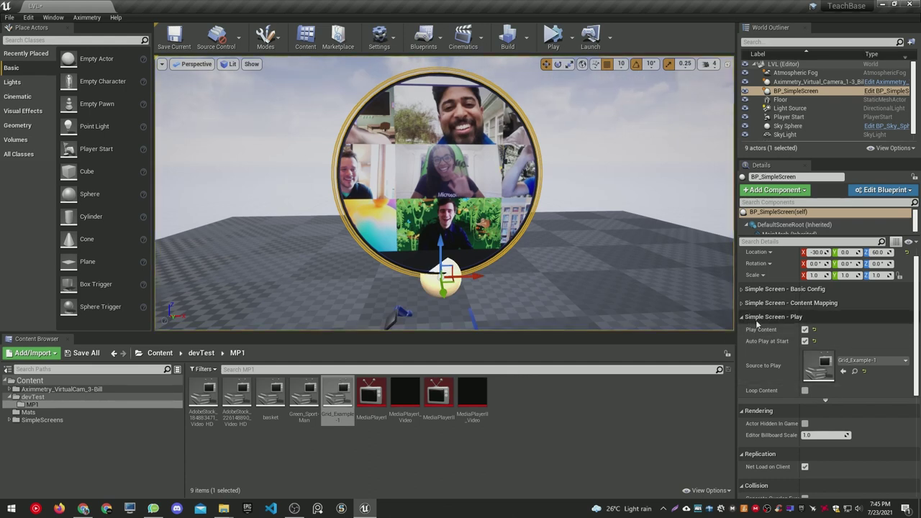
Step: Turn on video looping, collapse Simple Screen - Play and expand Simple Screen - Content Mapping
left_click(805, 390)
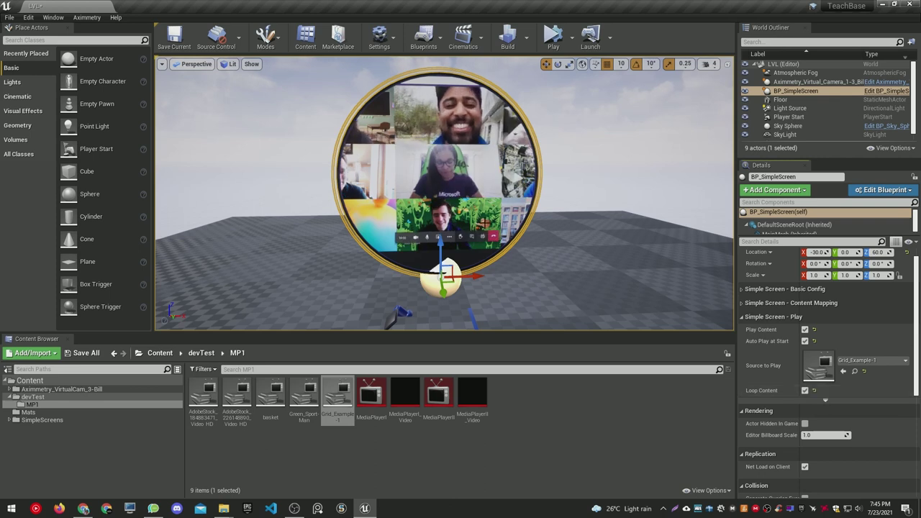
scroll(444, 194, "up", 5)
scroll(444, 194, "down", 5)
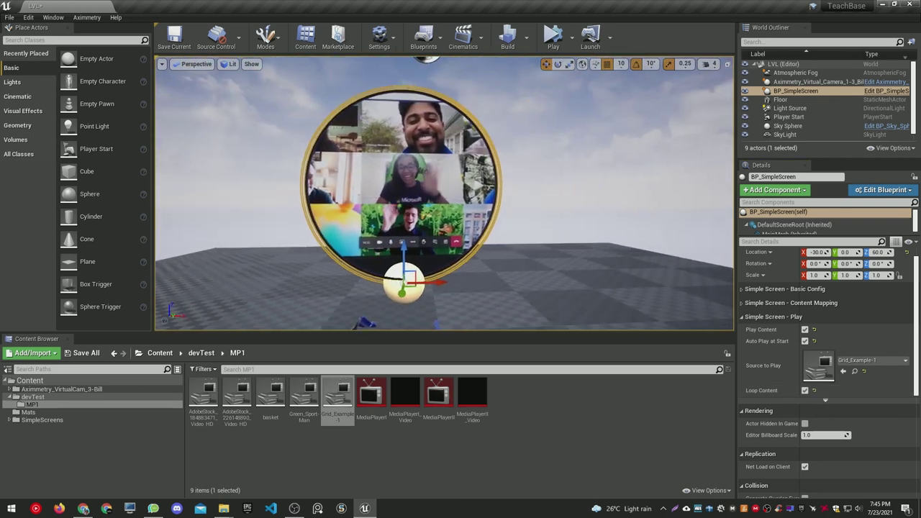
left_click(742, 318)
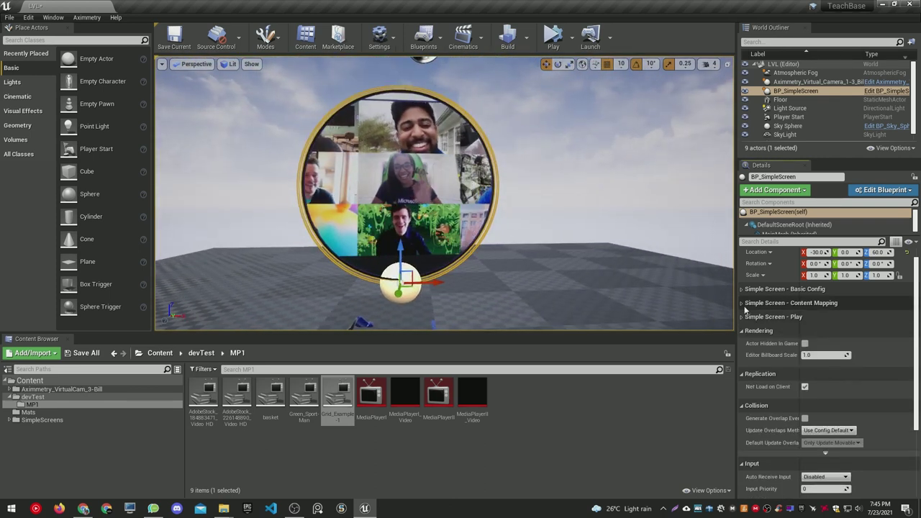
left_click(746, 304)
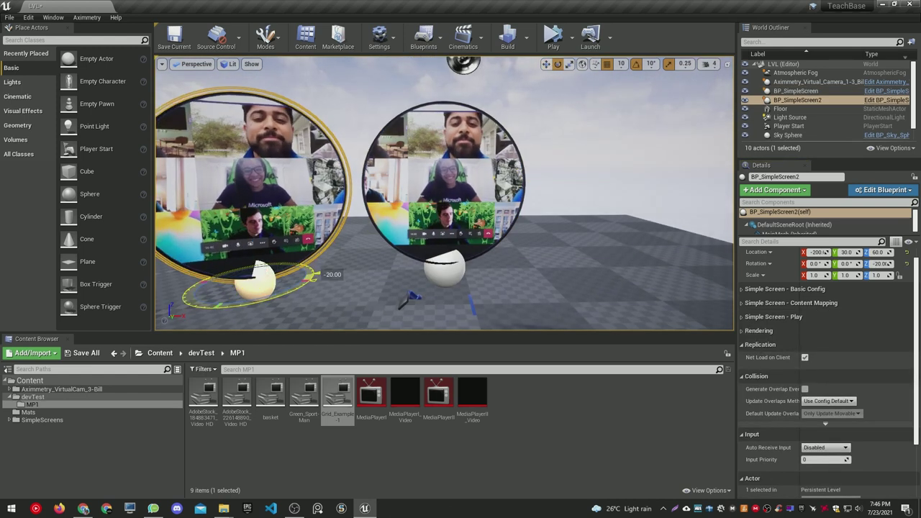
Step: Preview the basket video on the second screen, then restore Grid_Example-1 as its source
left_click(784, 304)
left_click(773, 331)
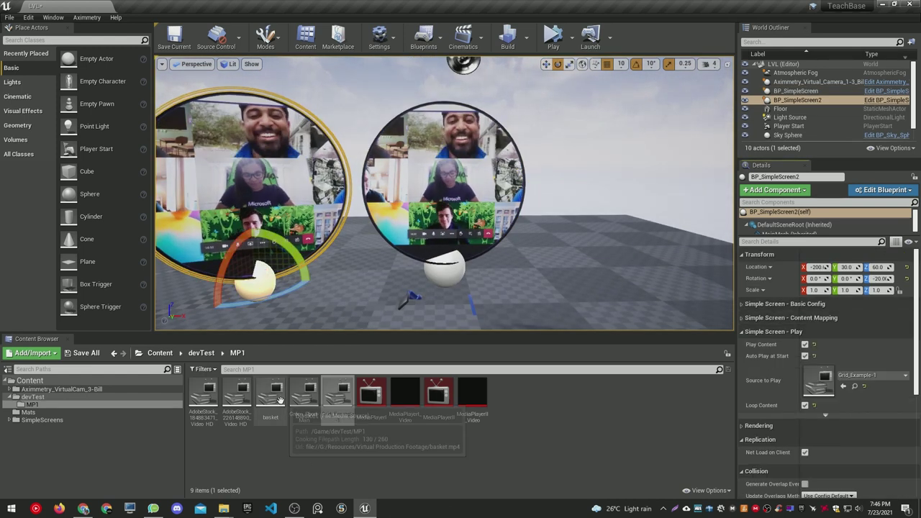
left_click_drag(270, 397, 818, 385)
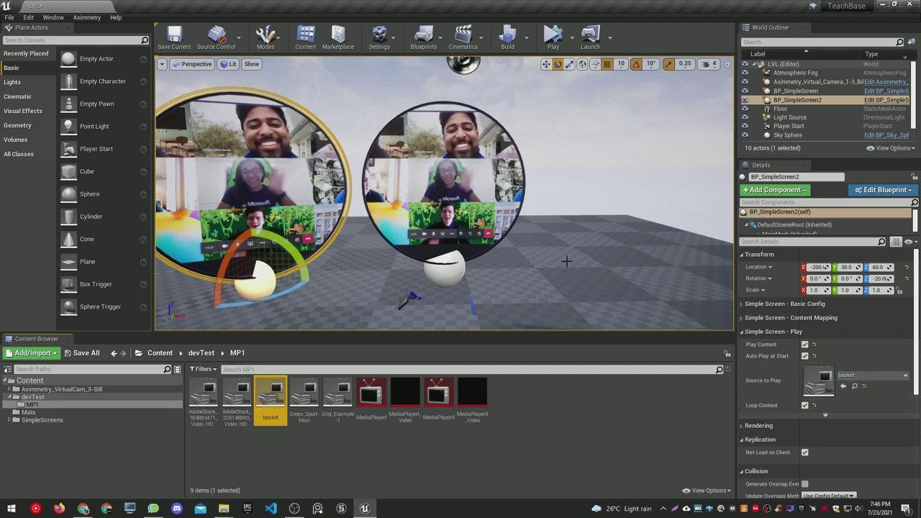
left_click(805, 344)
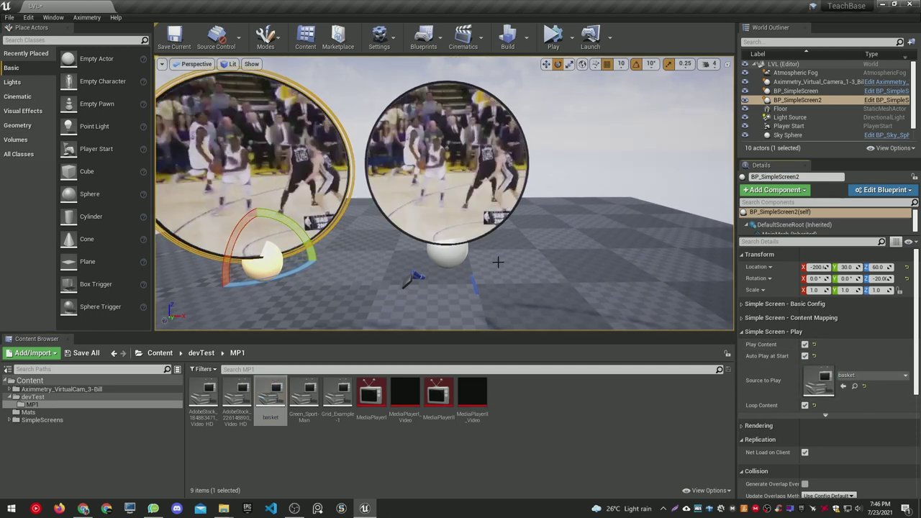
left_click_drag(338, 397, 819, 381)
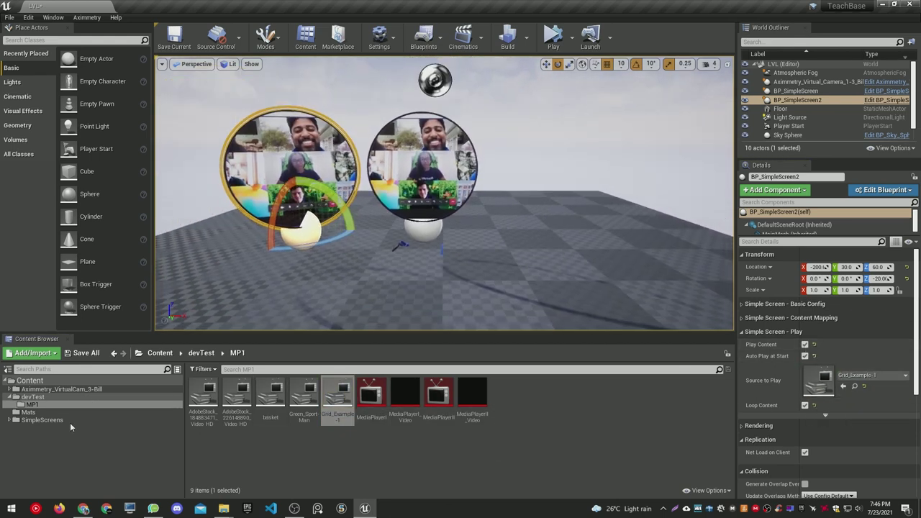
left_click(69, 422)
Step: Give the left screen the SimpleScreens_CircleWide-02 mesh and tick Use Custom Media Texture
left_click(259, 403)
double_click(259, 403)
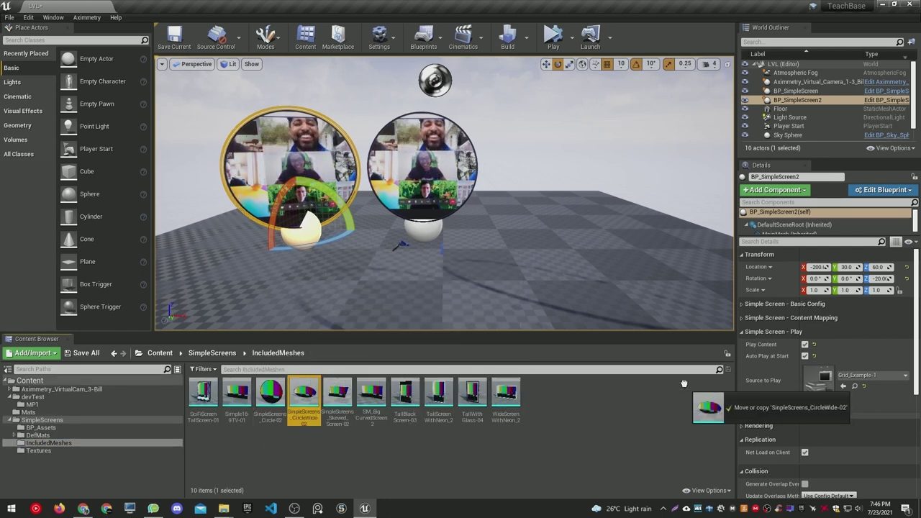
left_click_drag(304, 392, 819, 330)
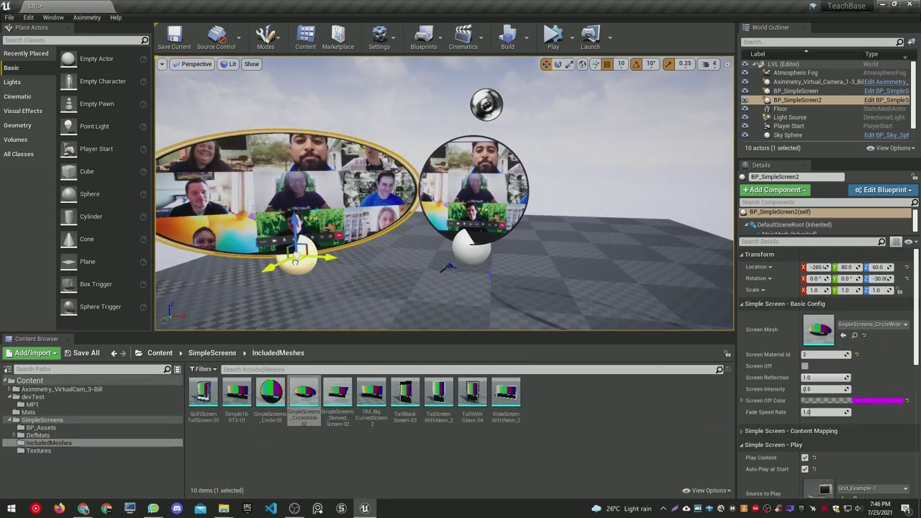
left_click(787, 288)
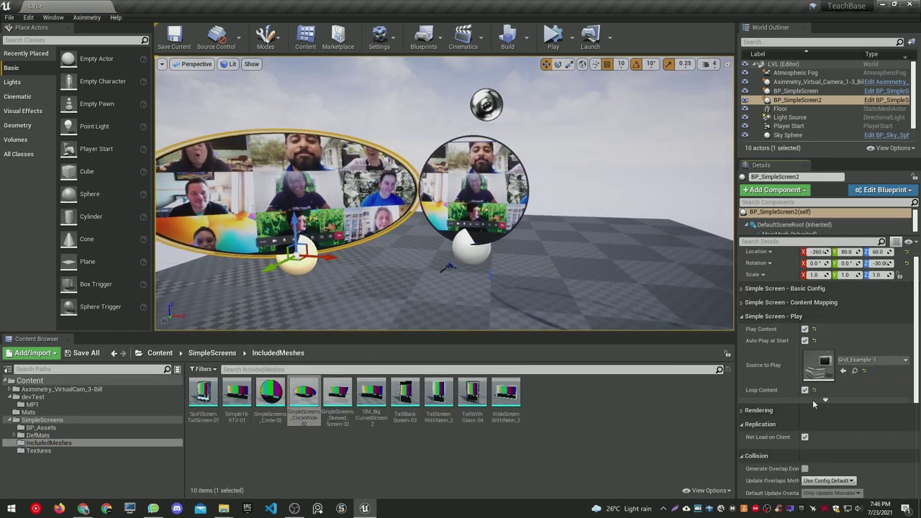
left_click(825, 399)
scroll(815, 349, "down", 2)
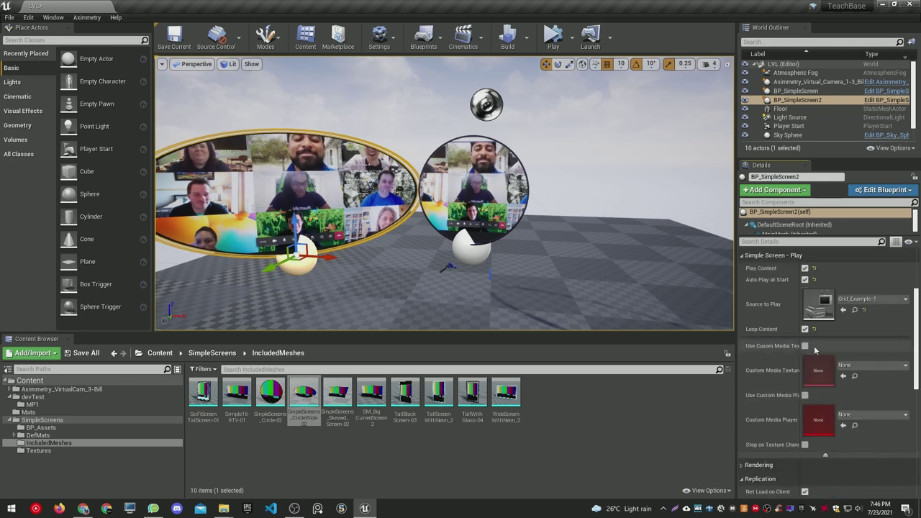
left_click(804, 346)
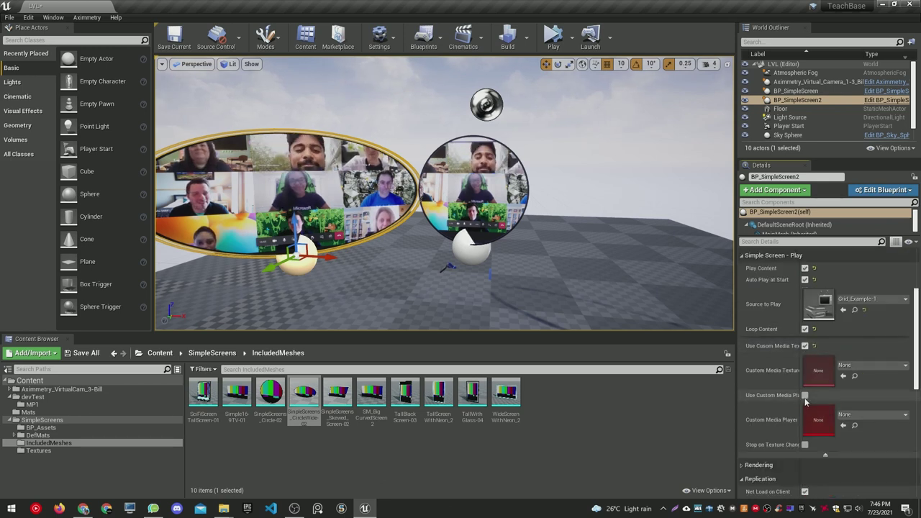
Step: In MP1, start creating a new Media Player asset, then cancel the dialog
left_click(77, 405)
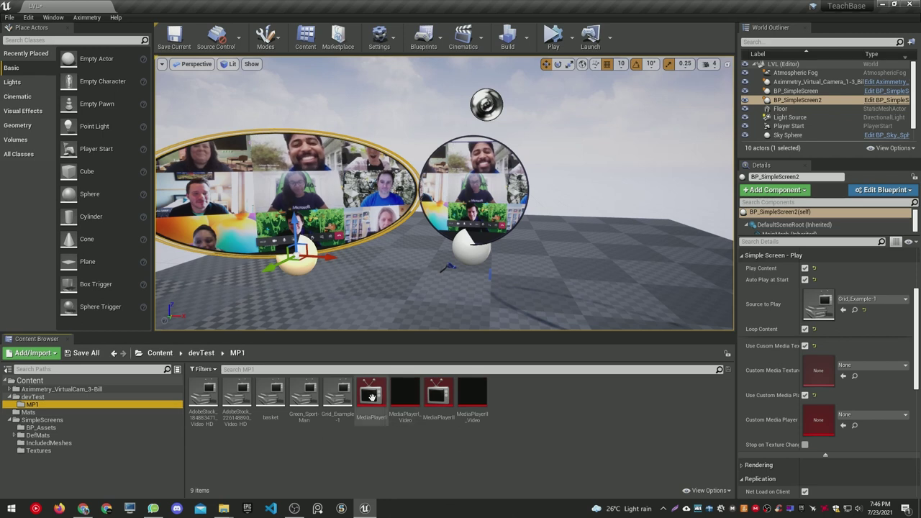
left_click(372, 397)
right_click(421, 470)
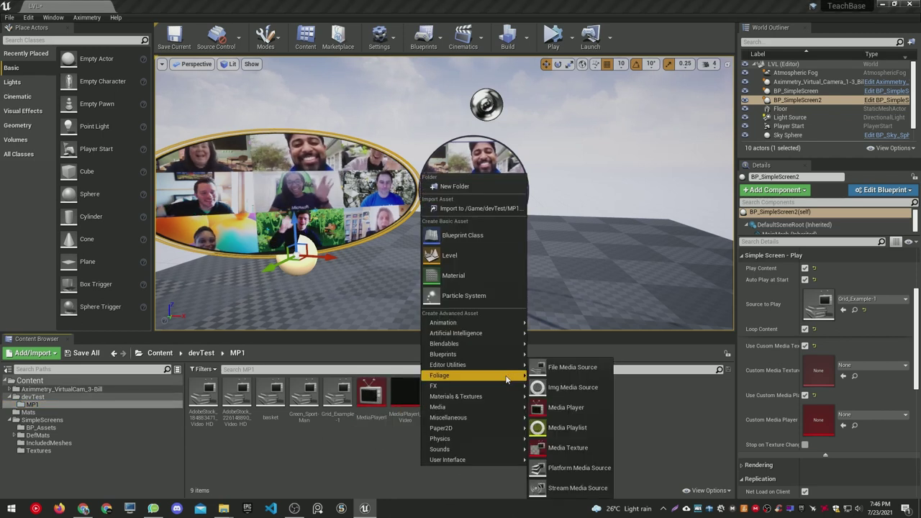
mouse_move(489, 407)
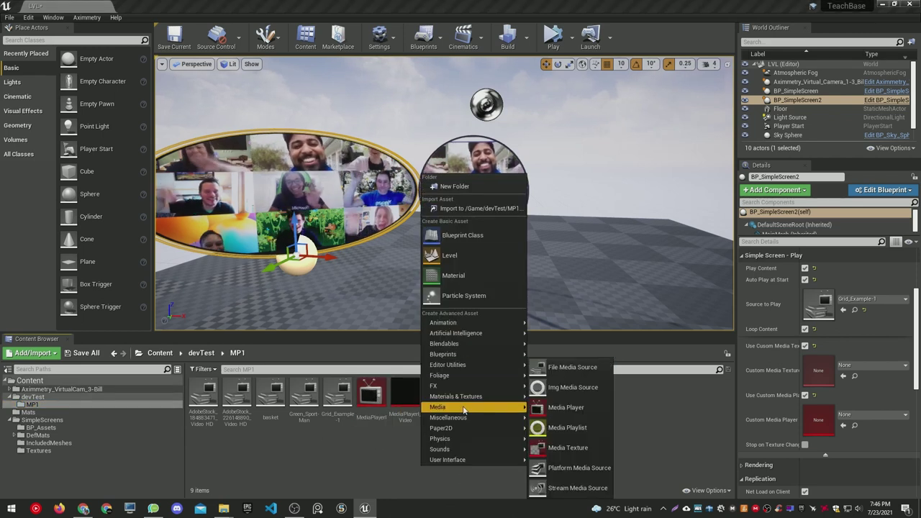
left_click(574, 408)
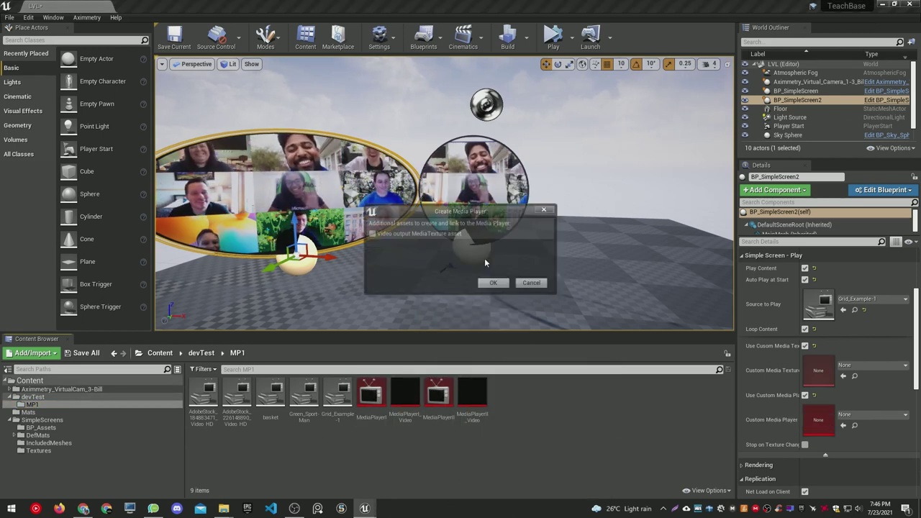
left_click(530, 285)
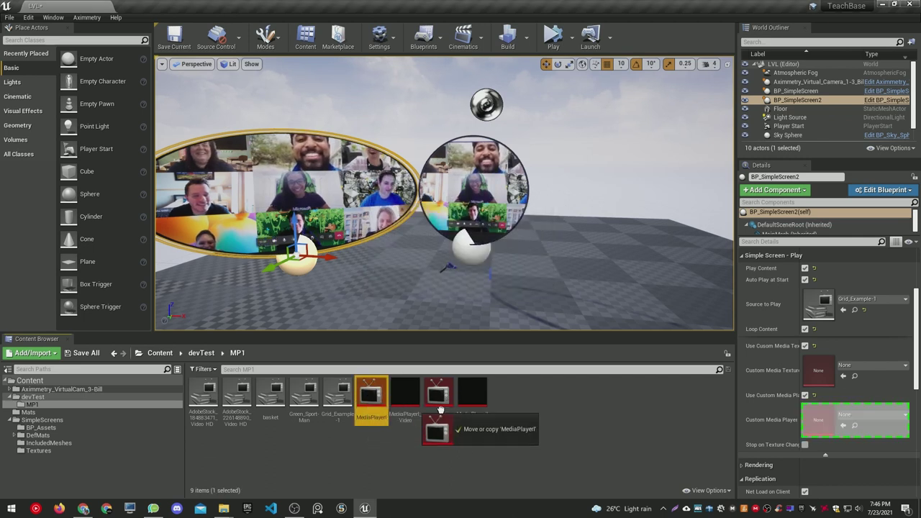
Step: Assign MediaPlayer1 as Custom Media Player and MediaPlayer1_Video as Custom Media Texture
left_click_drag(386, 395, 820, 423)
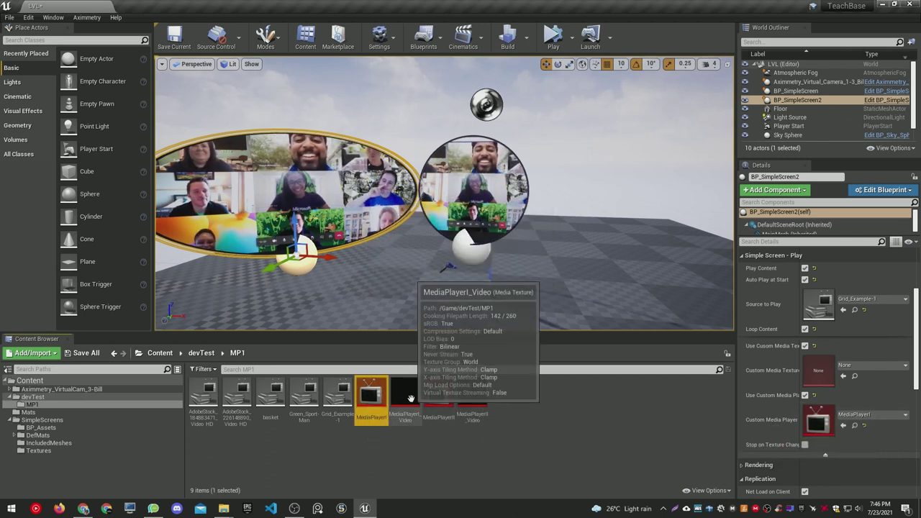
left_click_drag(421, 396, 819, 371)
left_click_drag(266, 297, 267, 317)
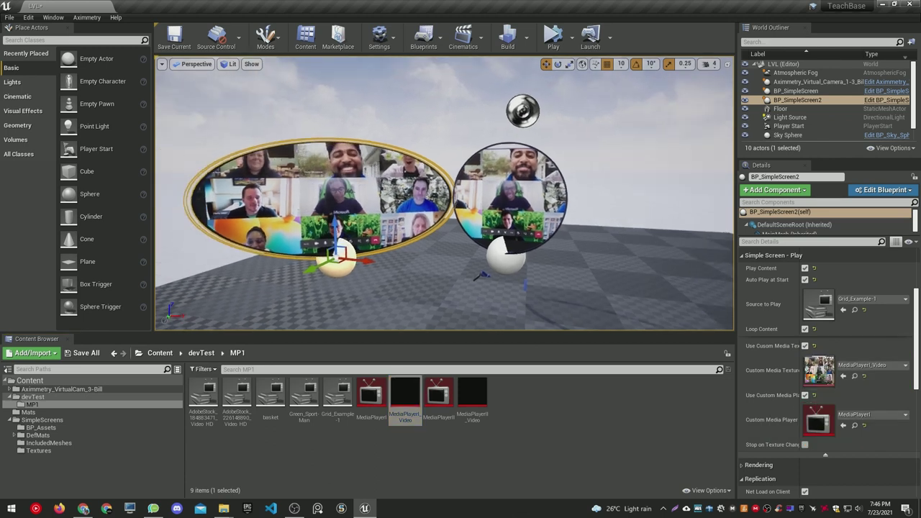
left_click(52, 399)
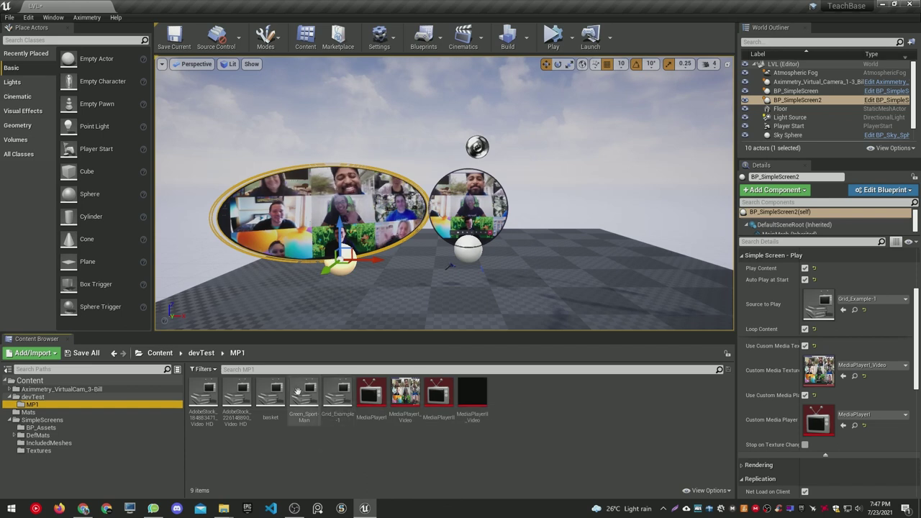
Step: Set basket as the oval's Source to Play and preview it in Play mode
left_click_drag(271, 396, 824, 305)
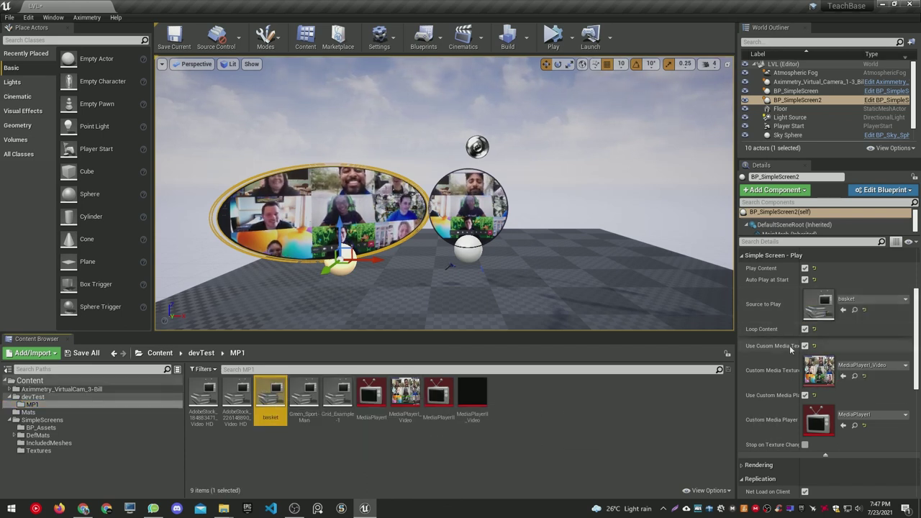
left_click(804, 278)
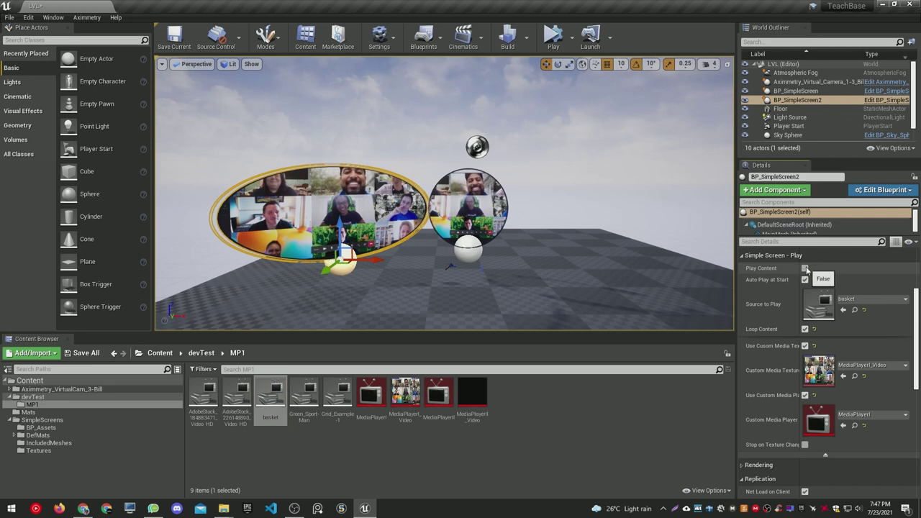
mouse_move(615, 262)
right_mouse_down()
mouse_move(651, 277)
mouse_move(527, 93)
right_mouse_up()
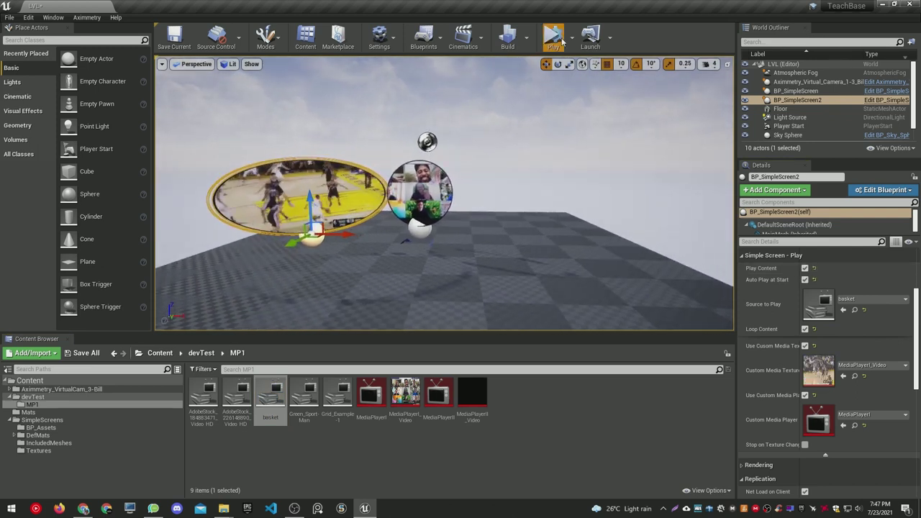
left_click(562, 42)
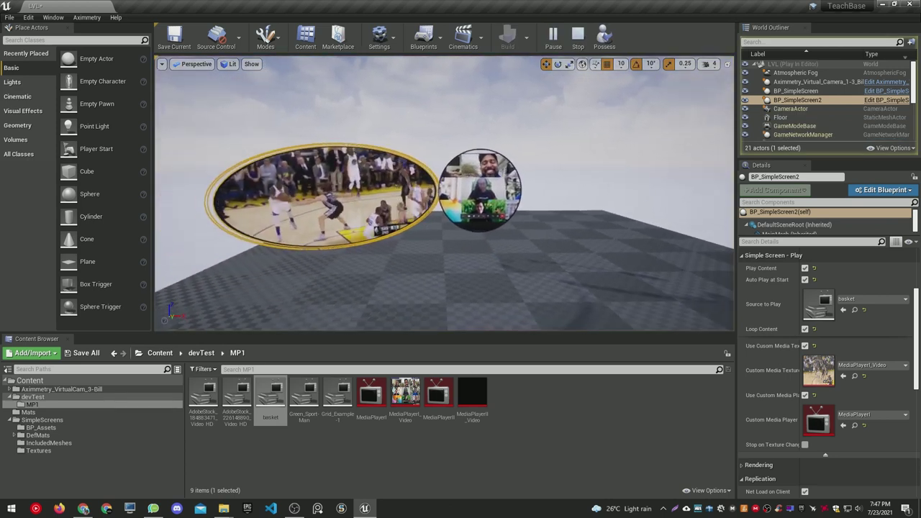
key("Escape")
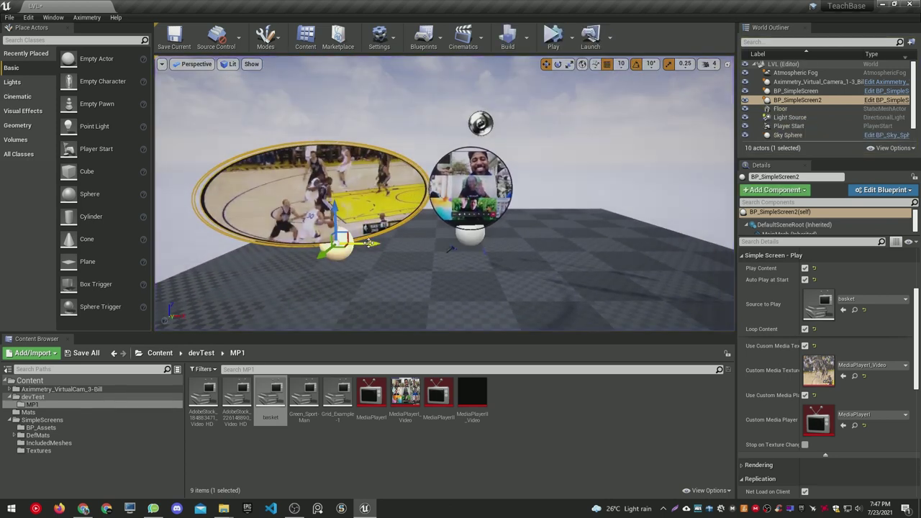
Step: Place a copy of the oval on the right, then select and focus the centre BP_SimpleScreen
left_click_drag(331, 244, 669, 255, "alt")
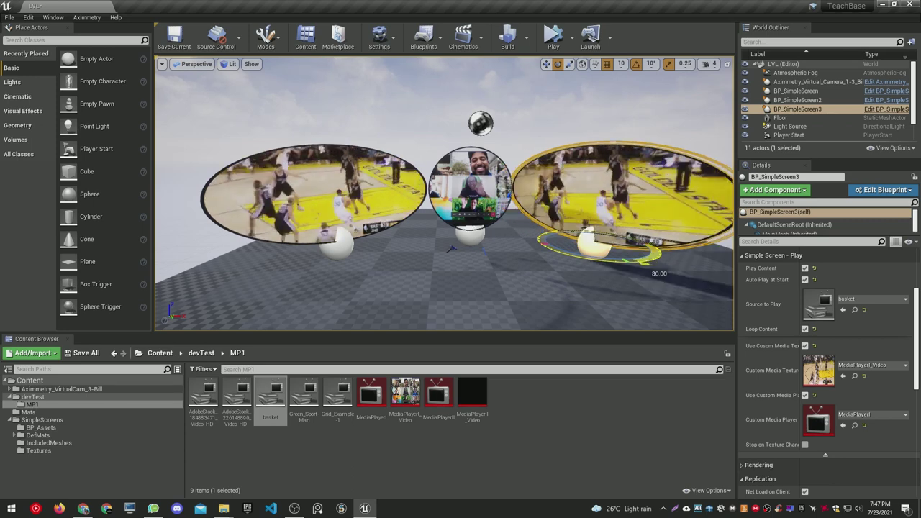
left_click(469, 176)
key("w")
key("f")
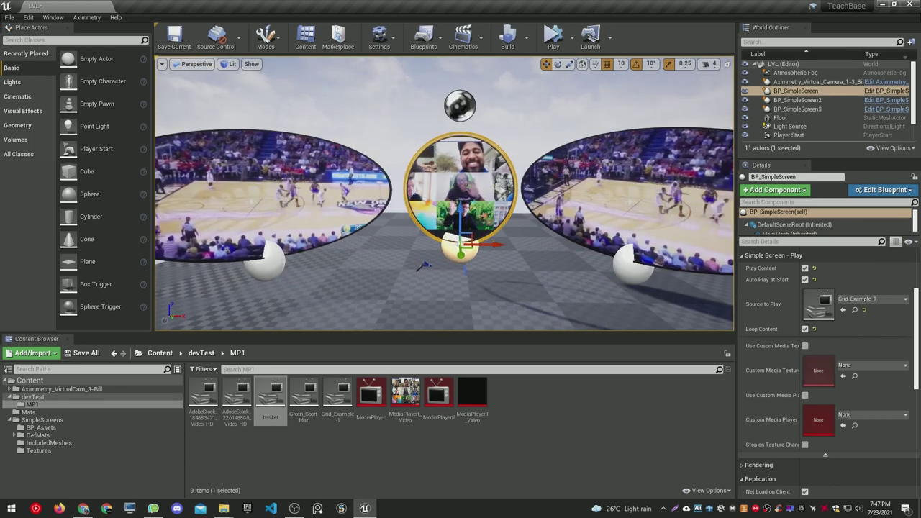
right_click_drag(451, 269, 451, 268)
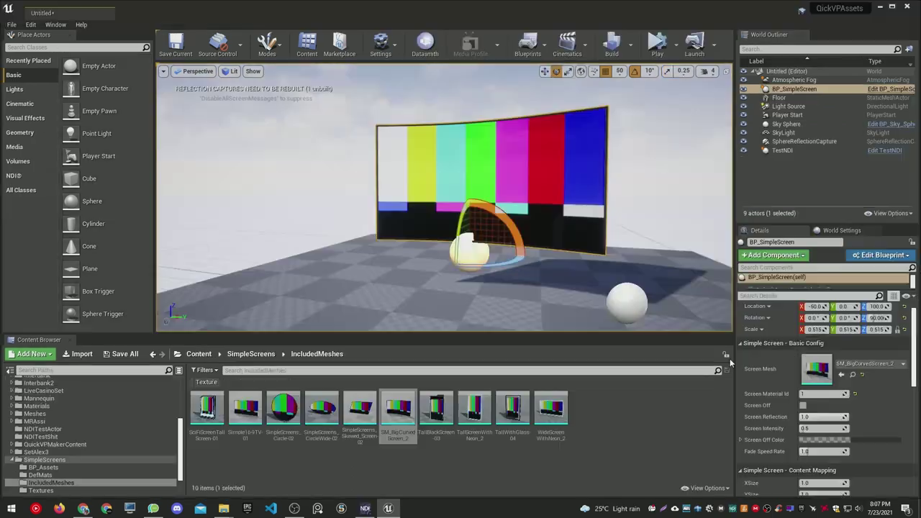
scroll(834, 405, "down", 3)
Step: Select the TestNDI actor and check its feed in NDI Studio Monitor
scroll(834, 404, "down", 5)
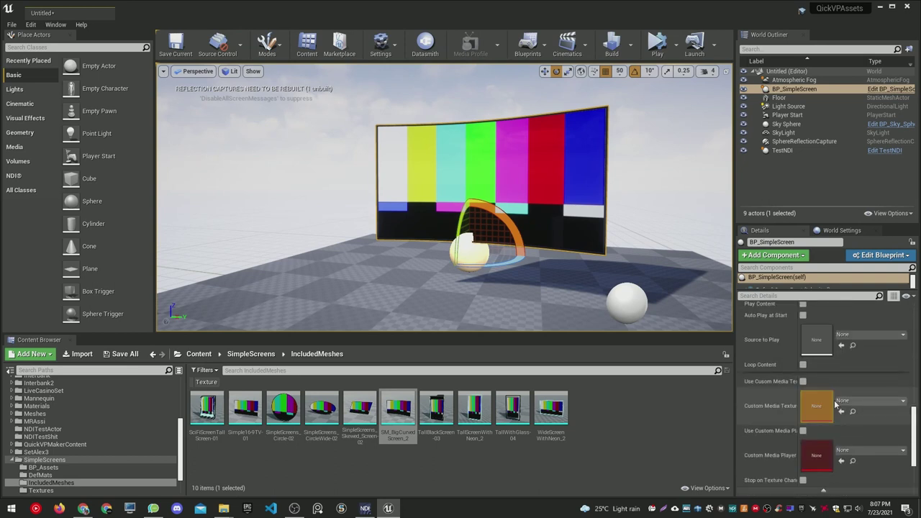
right_click_drag(393, 297, 394, 297)
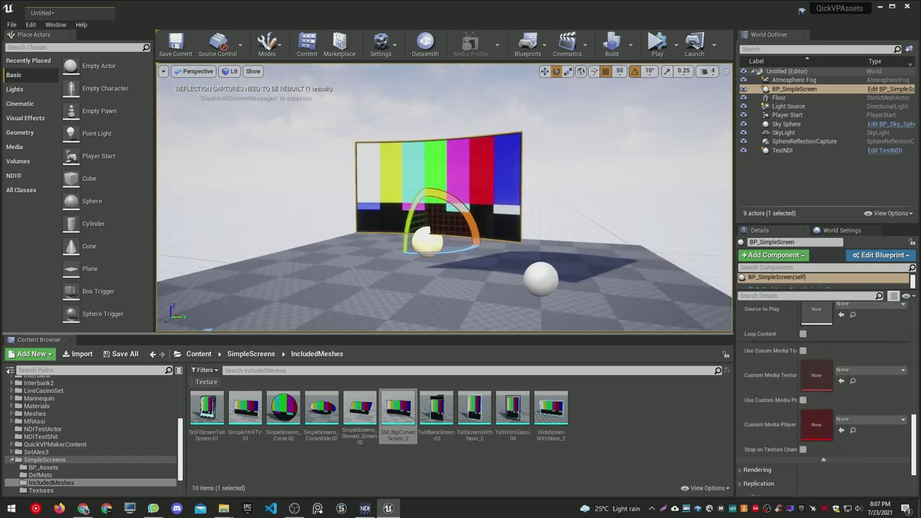
left_click(779, 151)
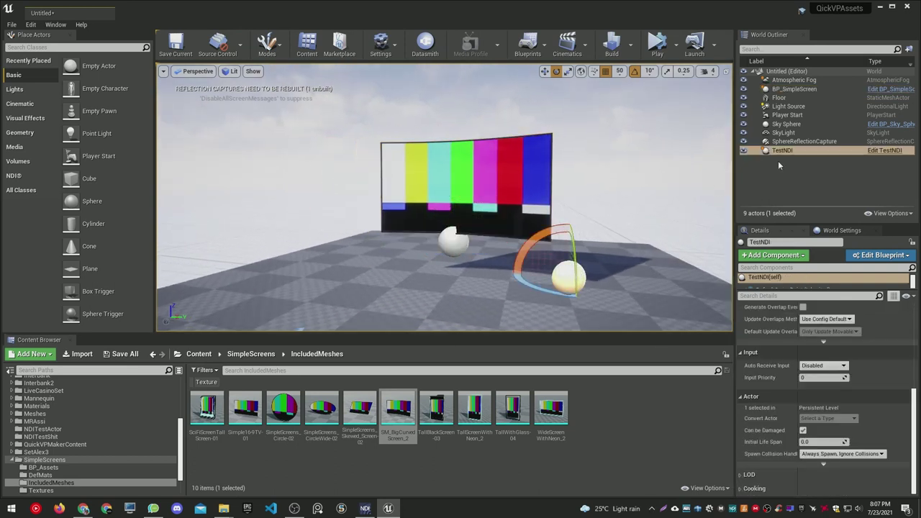
left_click(366, 509)
left_click_drag(469, 115, 517, 128)
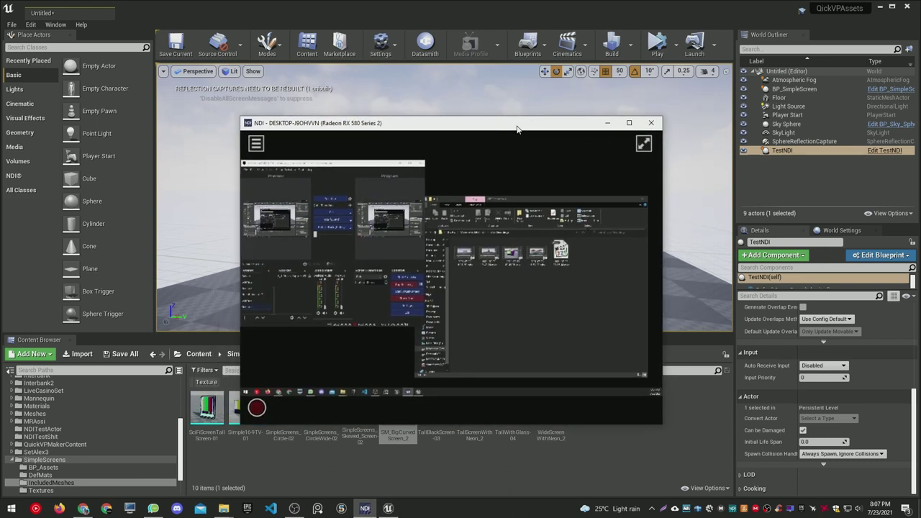
left_click(614, 456)
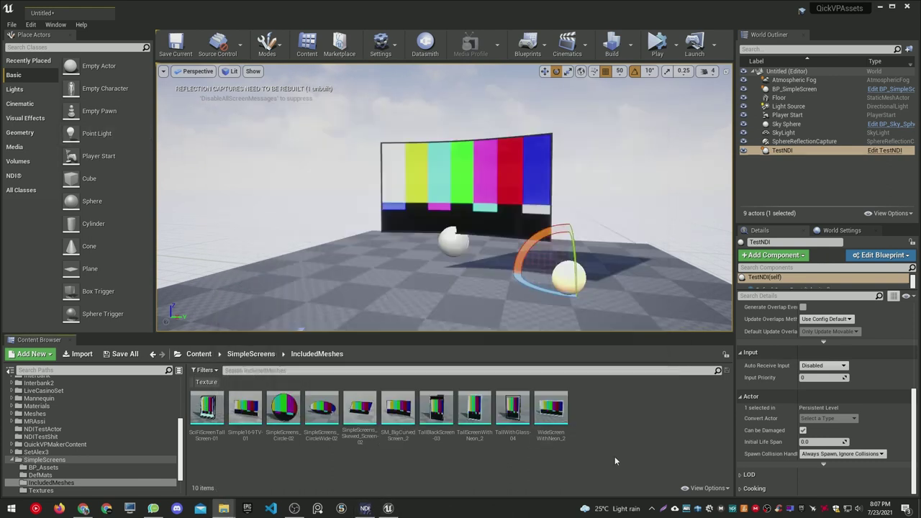
Step: Select the curved BP_SimpleScreen and tick Use Custom Media Texture in Details
scroll(838, 442, "up", 5)
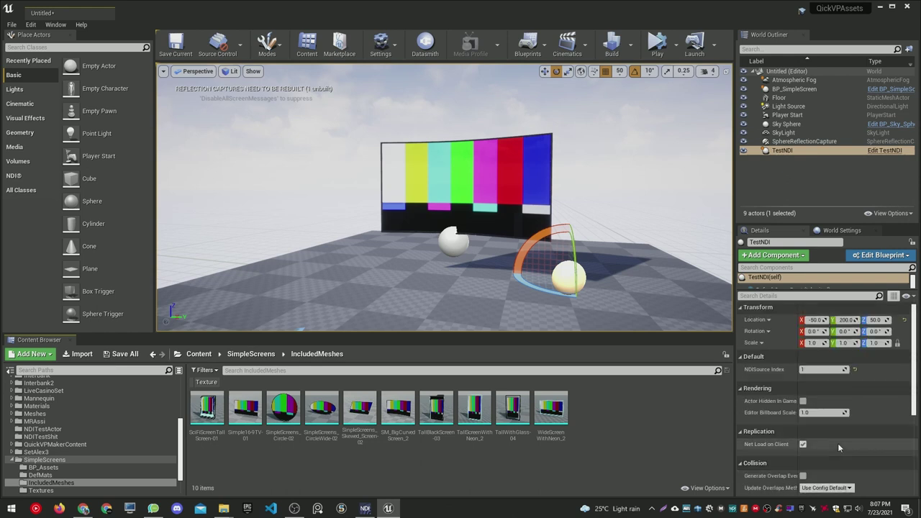
left_click(501, 221)
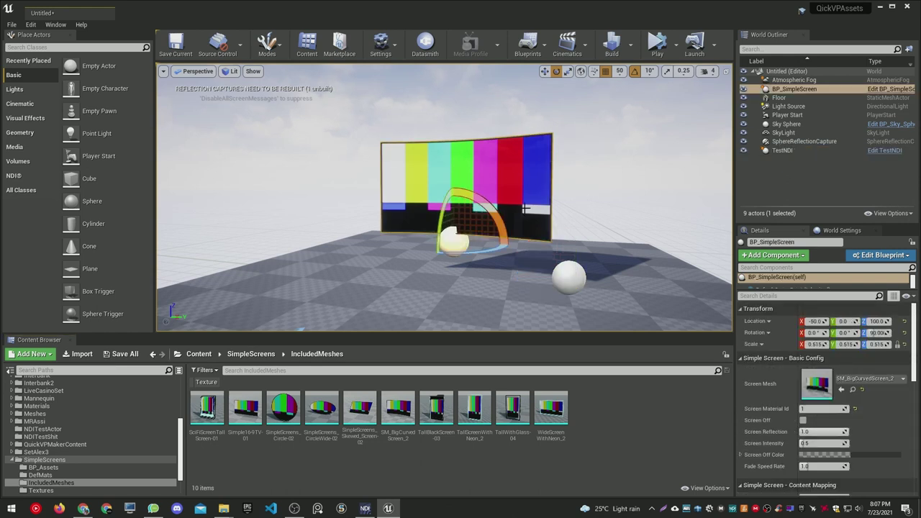
scroll(874, 422, "down", 5)
scroll(848, 422, "down", 5)
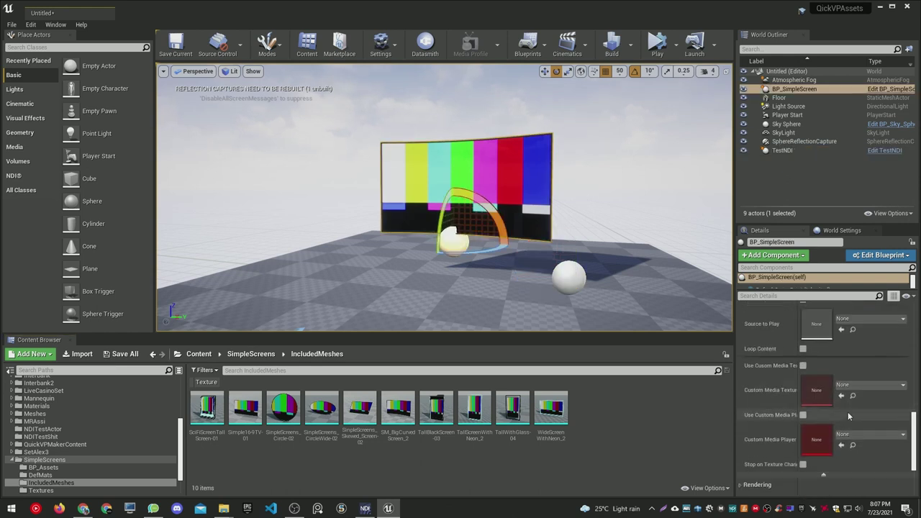
left_click(803, 366)
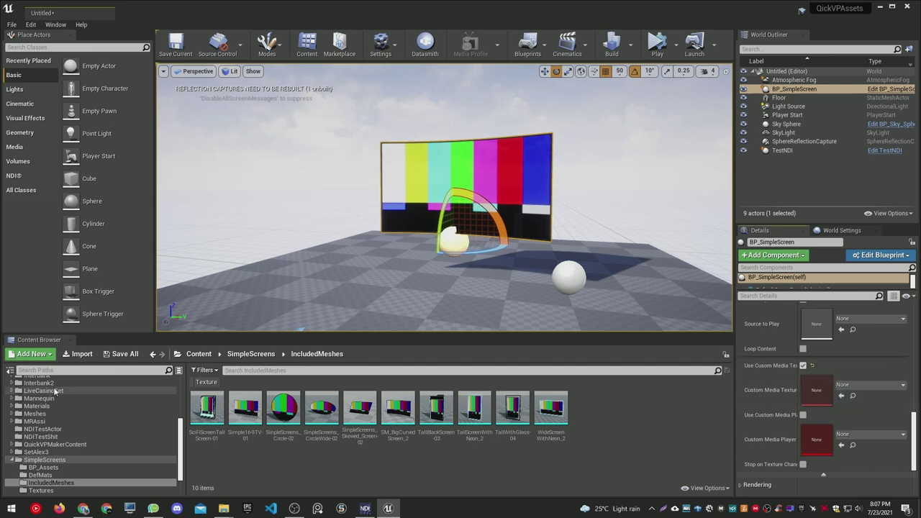
scroll(79, 469, "up", 2)
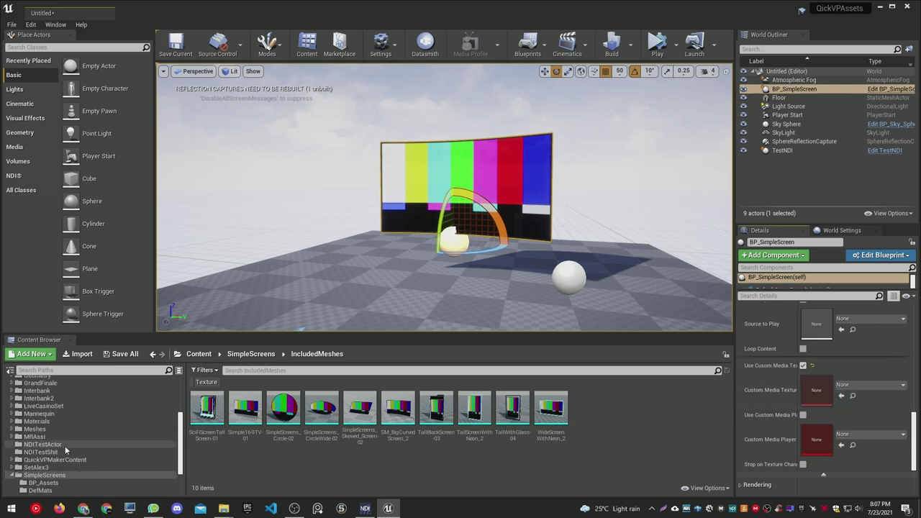
Step: Assign TestNDIReceiver from the NDITestActor folder as the curved screen's Custom Media Texture
left_click(65, 452)
left_click(68, 446)
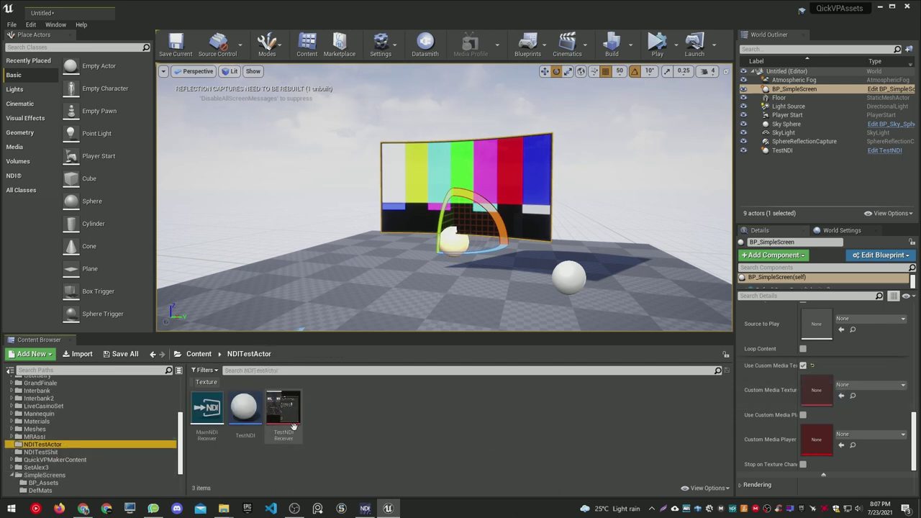
left_click_drag(293, 426, 824, 394)
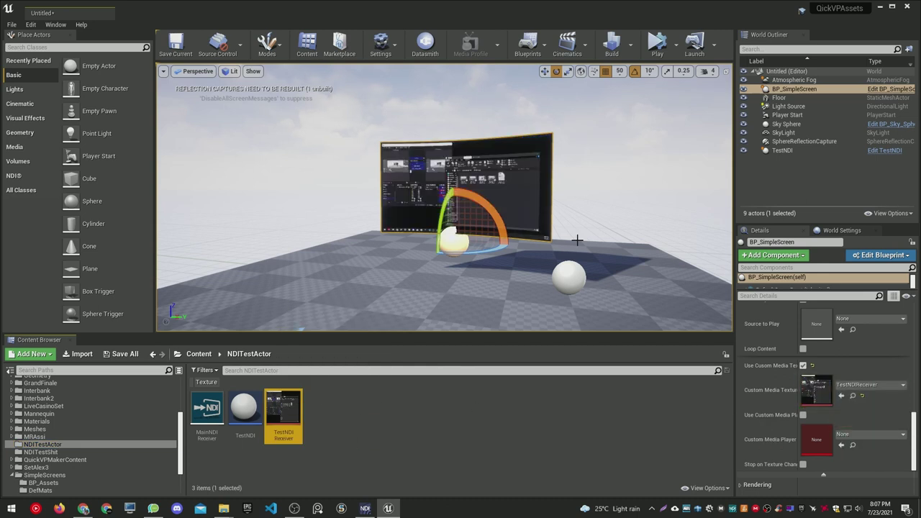
mouse_move(577, 240)
right_mouse_down()
mouse_move(546, 237)
mouse_move(670, 84)
right_mouse_up()
Step: Play the level to watch the live desktop feed, then drag another content asset in
left_click(657, 46)
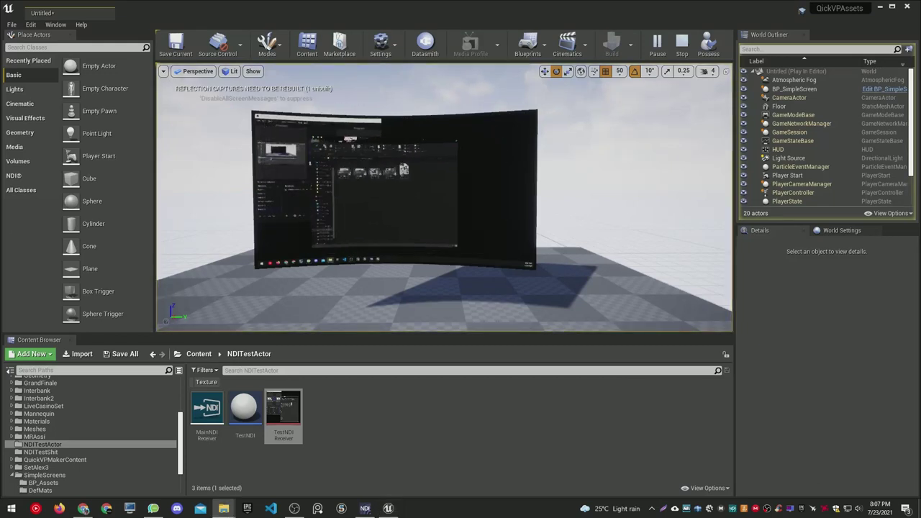
left_click(295, 508)
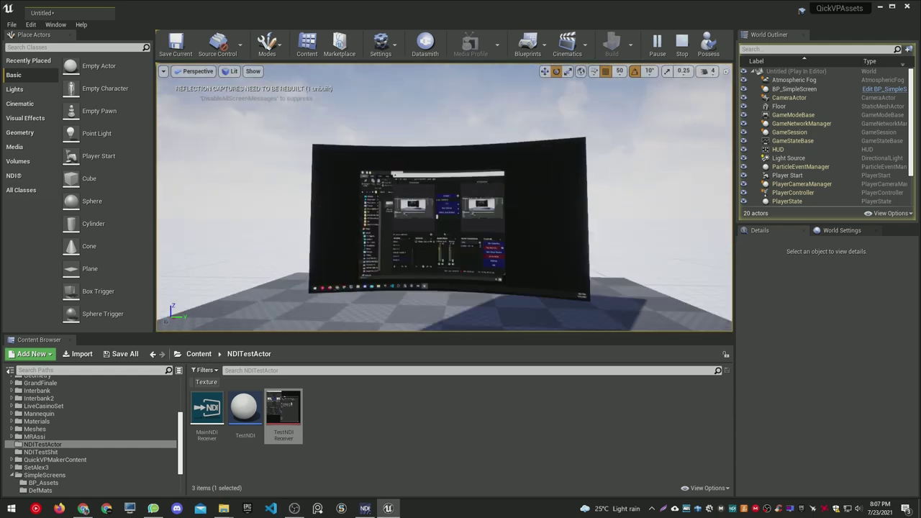
left_click(45, 475)
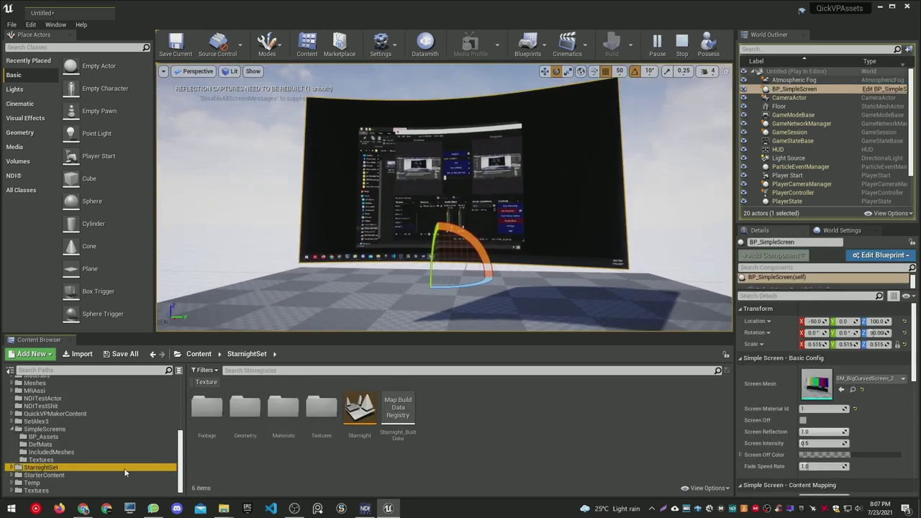
double_click(284, 406)
left_click_drag(282, 410, 817, 384)
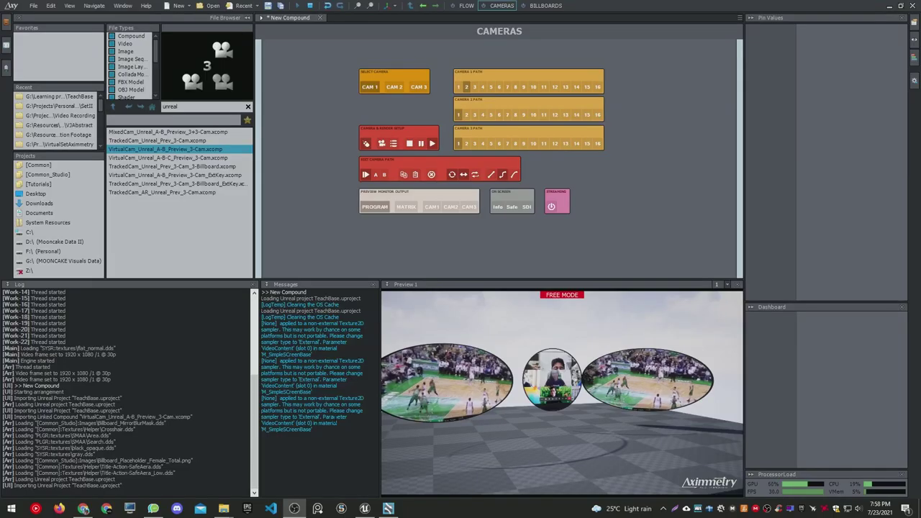
Step: Move the Preview 1 camera closer to the screens and show the TeachBase node in FLOW
left_click_drag(537, 443, 555, 426)
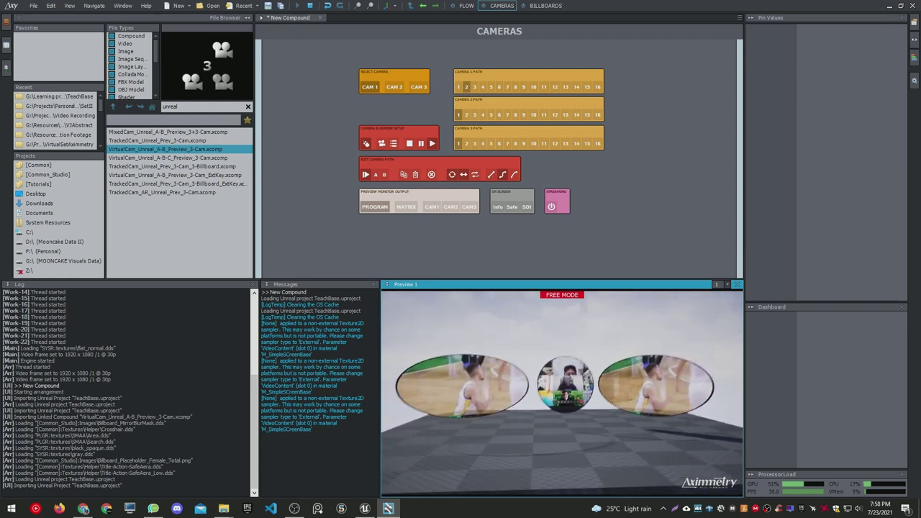
left_click(464, 5)
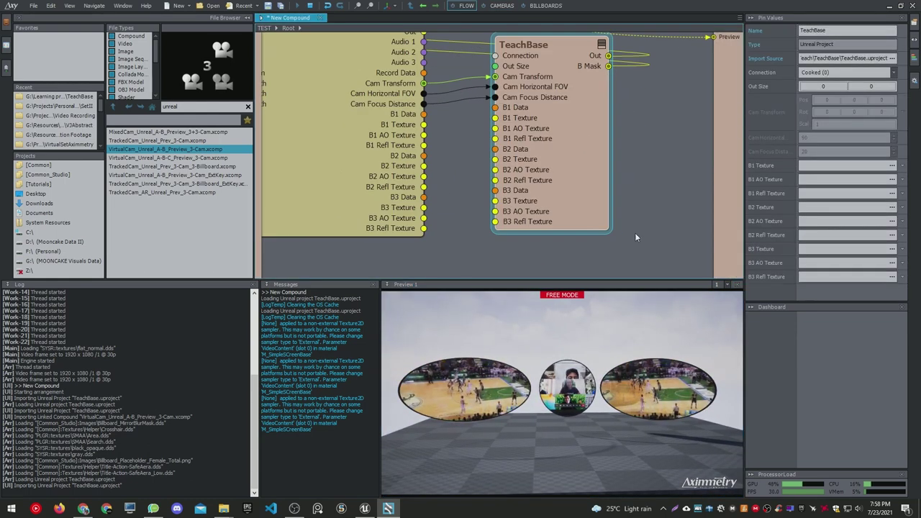
scroll(631, 175, "down", 2)
Step: Open the Level Blueprint from the Blueprints menu and dock it on the lower screen
left_click(884, 6)
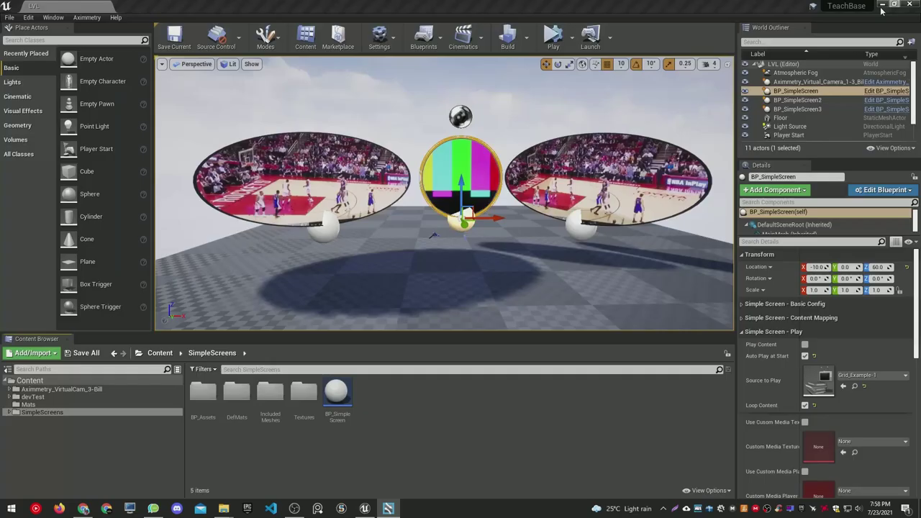
left_click(424, 36)
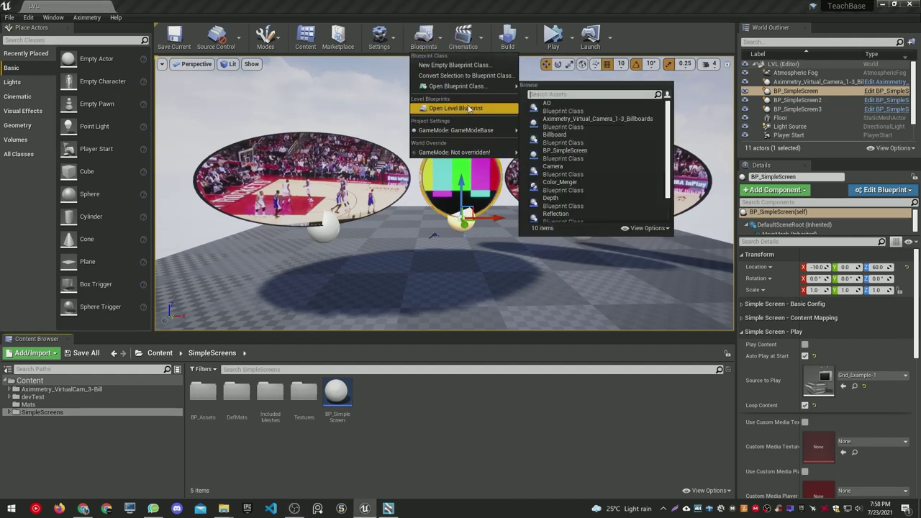
left_click(468, 109)
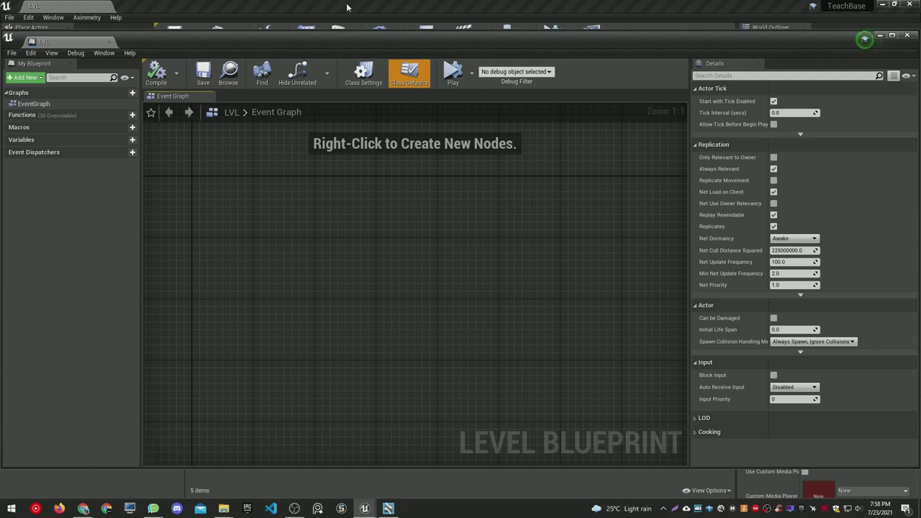
left_click_drag(374, 7, 372, 322)
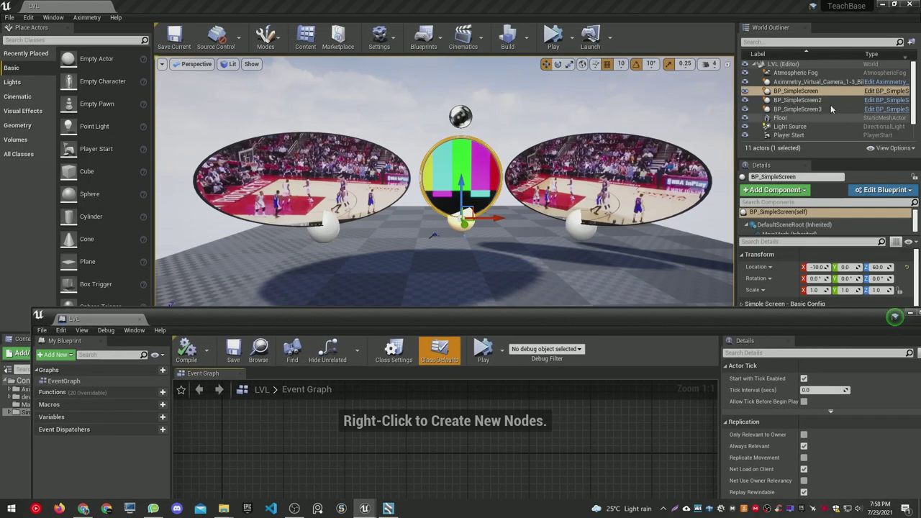
Step: Add a BP_SimpleScreen reference node to the Event Graph and maximise the blueprint window
left_click_drag(831, 93, 571, 307)
left_click_drag(310, 466, 311, 465)
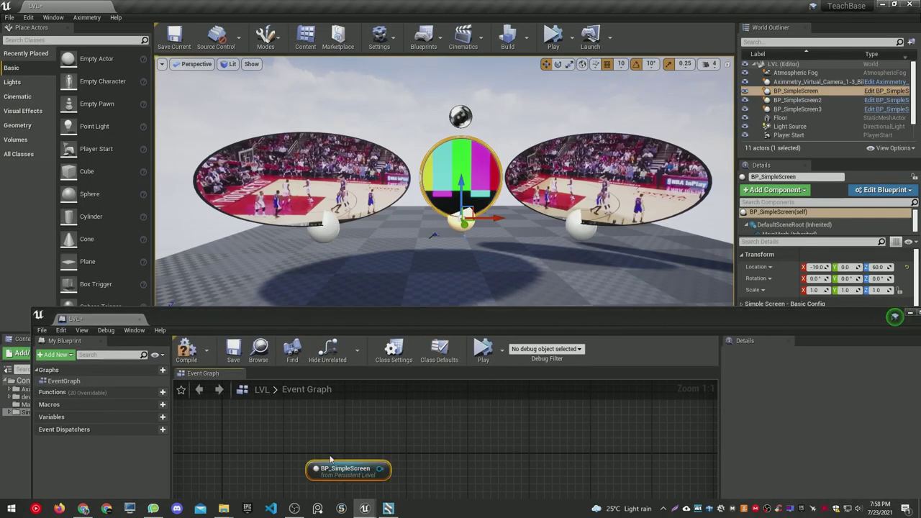
double_click(407, 326)
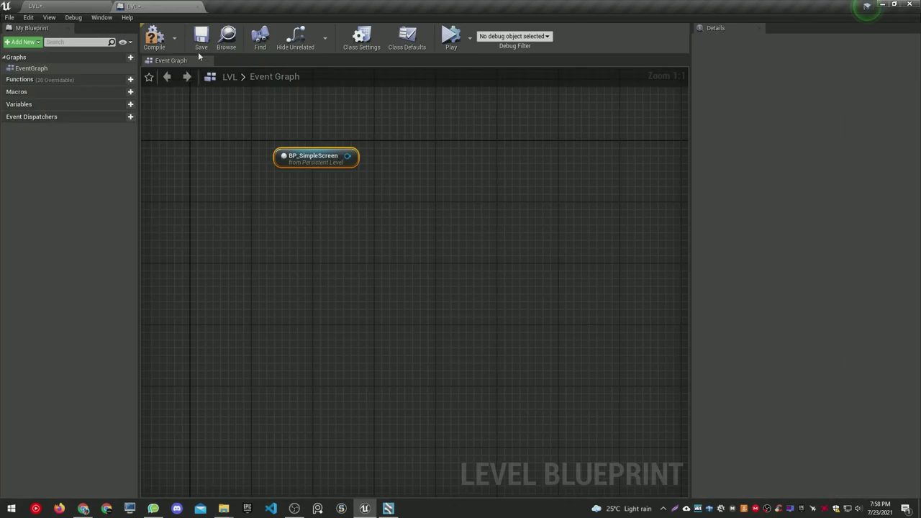
scroll(338, 228, "down", 4)
Step: Add an Event Tick node feeding a Get Aximmetry Video node, and arrange them
right_click(338, 224)
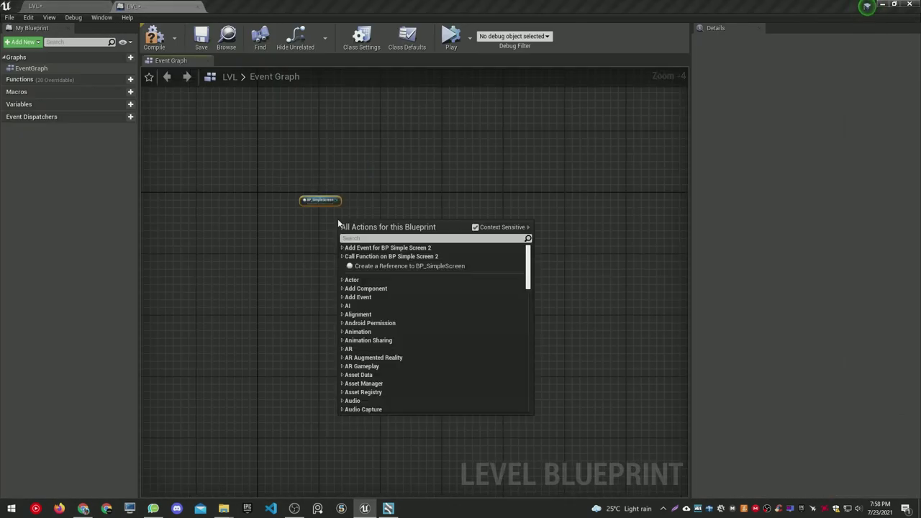
type("tick")
key("Return")
scroll(338, 224, "up", 4)
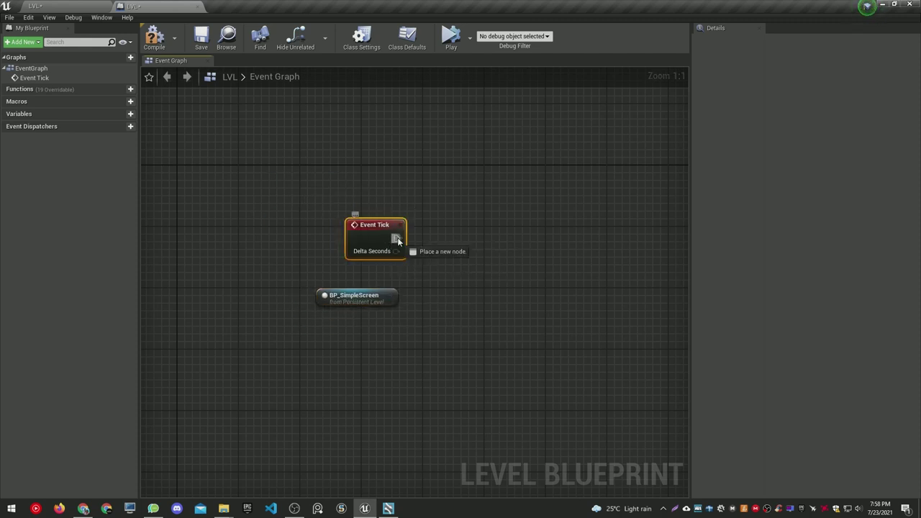
left_click_drag(398, 241, 506, 236)
type("get axime")
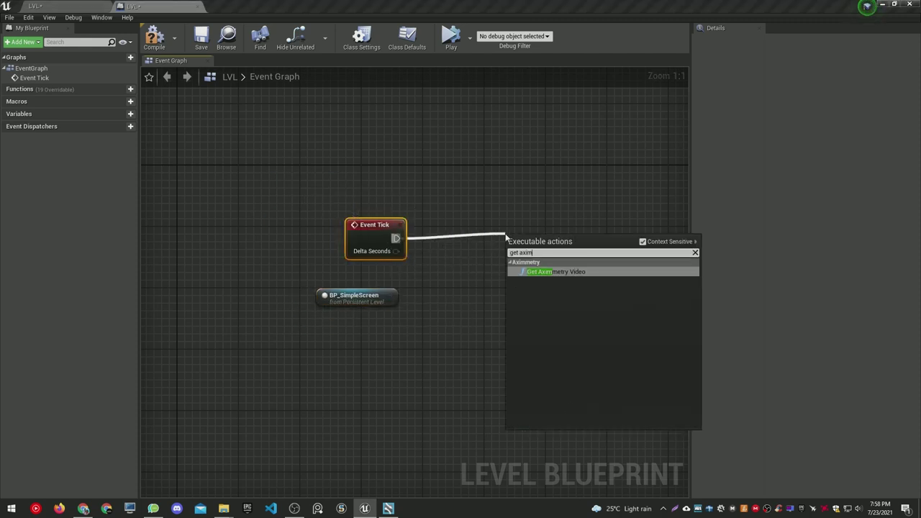
key("Return")
left_click_drag(585, 243, 510, 244)
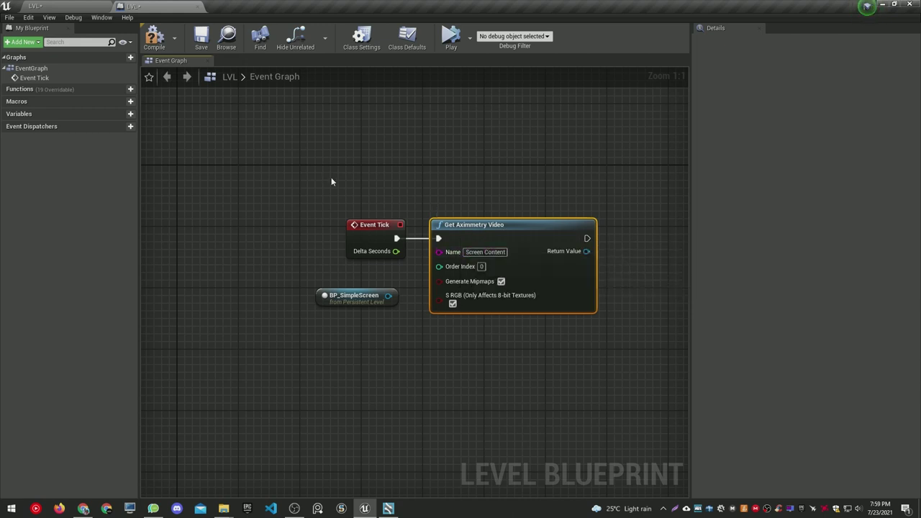
mouse_move(332, 182)
left_mouse_down()
mouse_move(504, 245)
mouse_move(347, 164)
left_mouse_up()
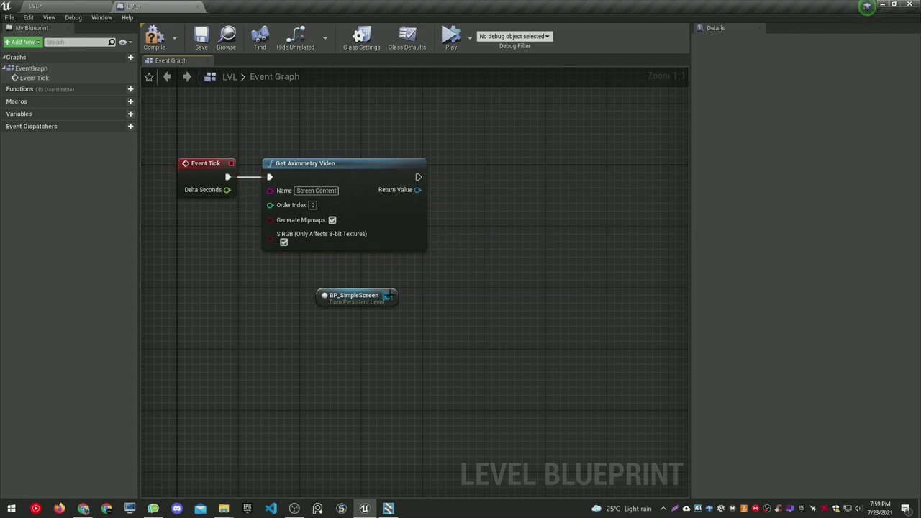
Step: Add a Set Custom Texture node for BP_SimpleScreen, then return to the level editor
mouse_move(540, 237)
left_mouse_down()
mouse_move(547, 229)
mouse_move(501, 176)
left_mouse_up()
type("set custom")
key("Return")
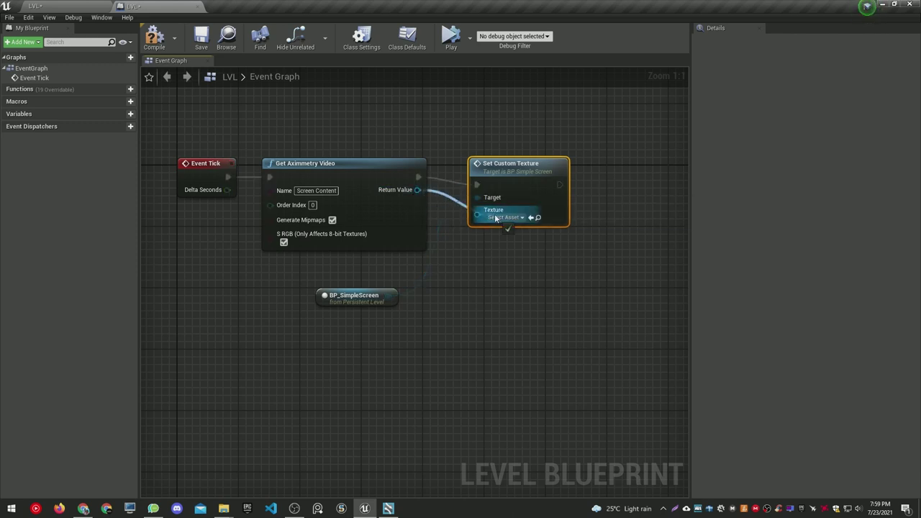
left_click(80, 4)
scroll(849, 471, "down", 2)
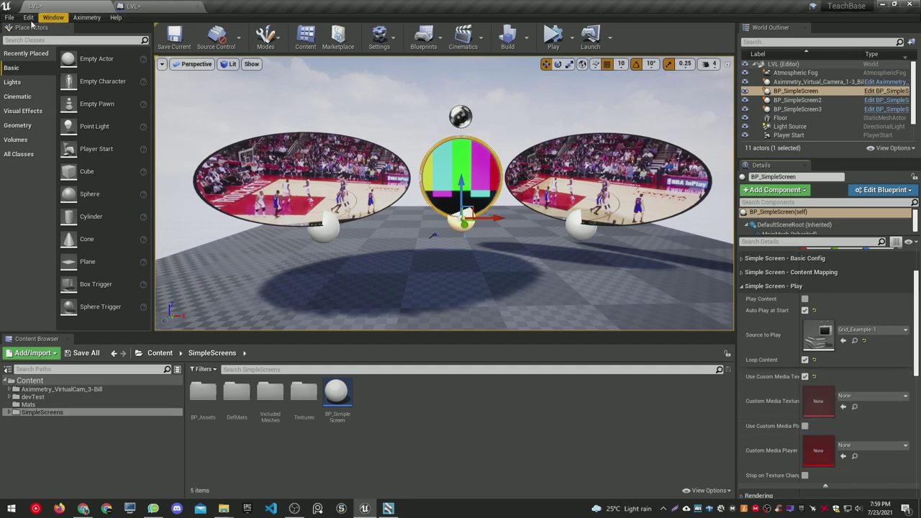
Step: Save all changes and package the project for Windows (64-bit)
left_click(8, 17)
left_click(39, 101)
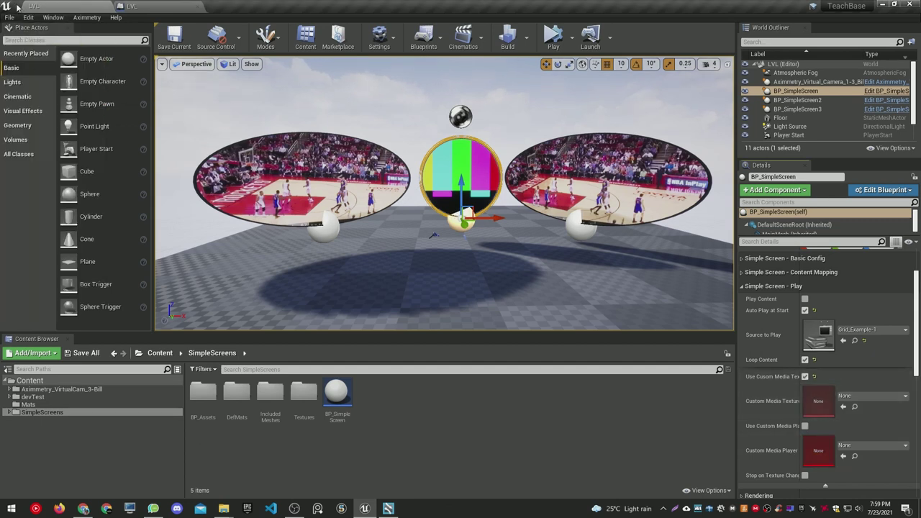
left_click(9, 18)
left_click(71, 202)
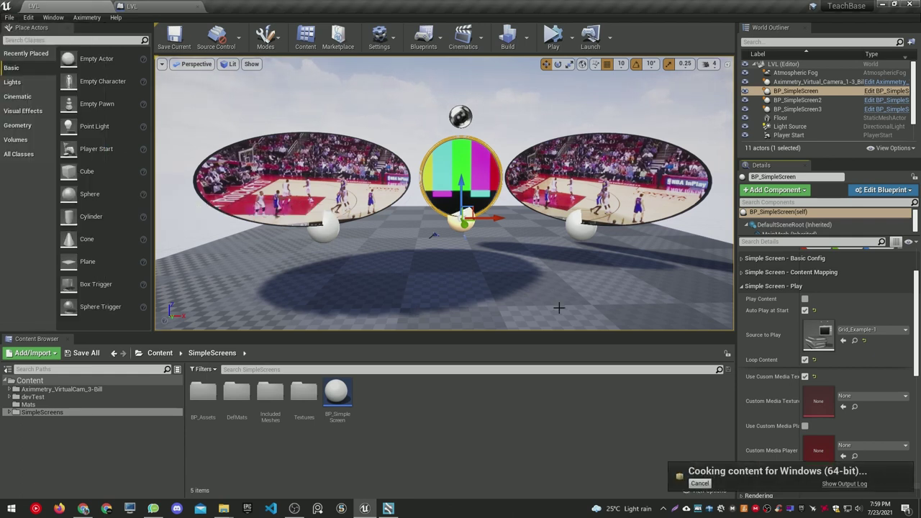
key("alt+Tab")
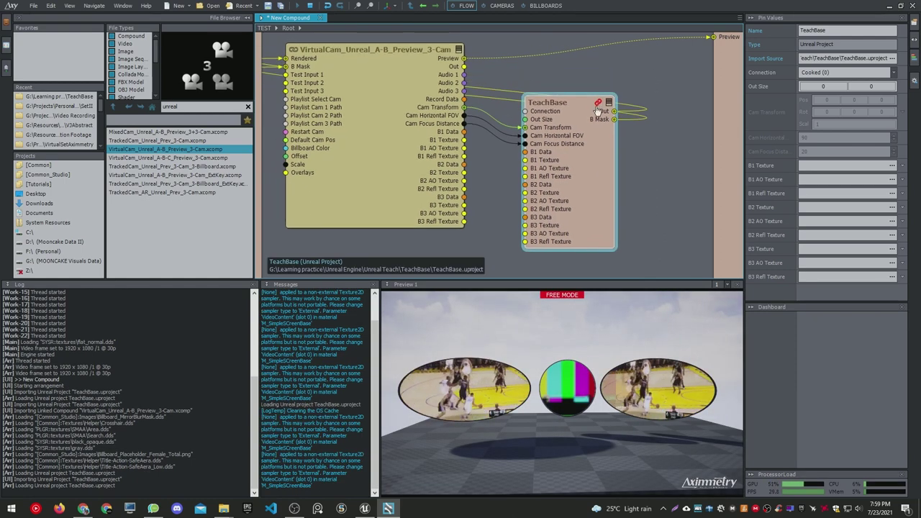
Step: Search the browser for mp4 and wire stock_video_01 into TeachBase's Screen Content
right_click_drag(472, 241, 509, 198)
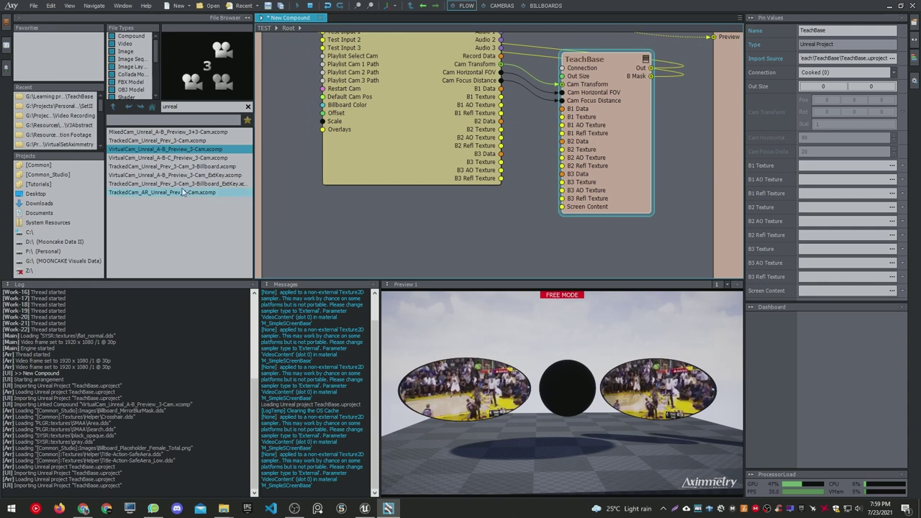
type("mp4")
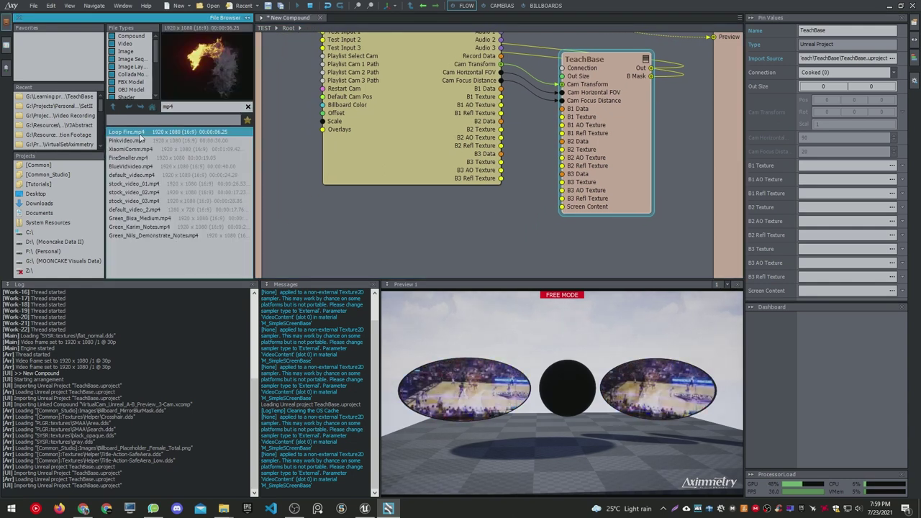
left_click(134, 185)
left_click_drag(365, 209, 388, 217)
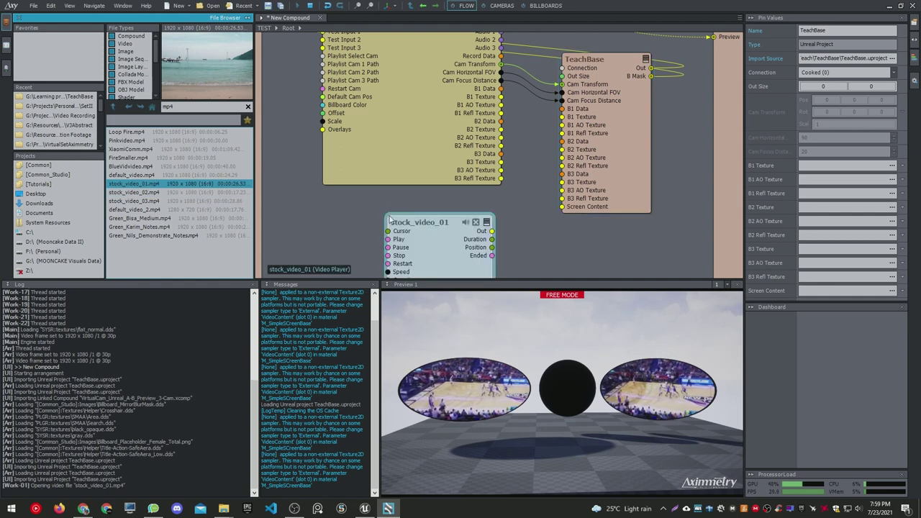
left_click_drag(492, 231, 568, 210)
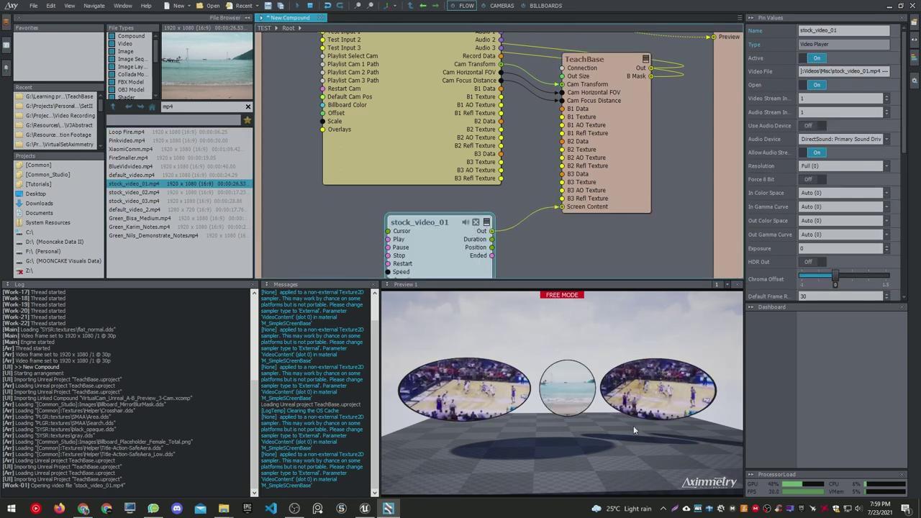
scroll(633, 426, "up", 5)
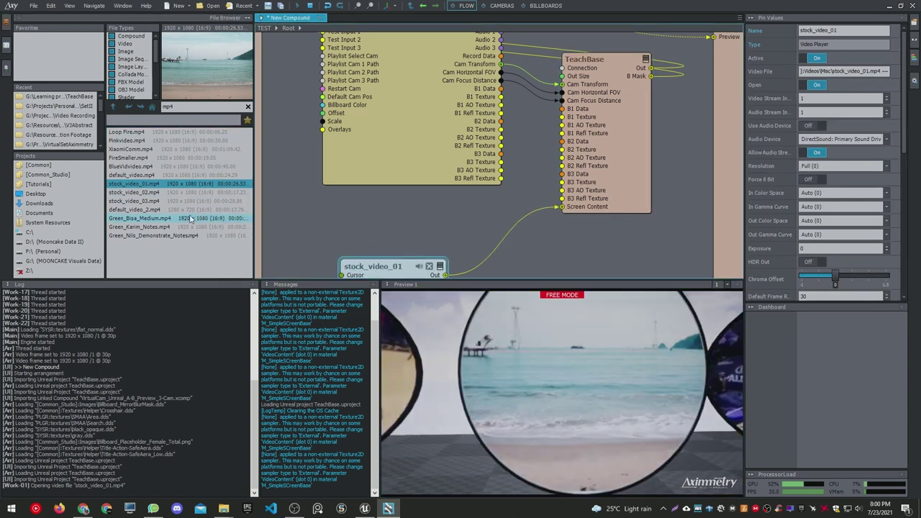
Step: Replace it with stock_video_02, then default_video_2 on Screen Content, and minimize Aximmetry
left_click(134, 192)
mouse_move(134, 192)
left_mouse_down()
mouse_move(430, 231)
mouse_move(563, 207)
left_mouse_up()
scroll(611, 430, "down", 5)
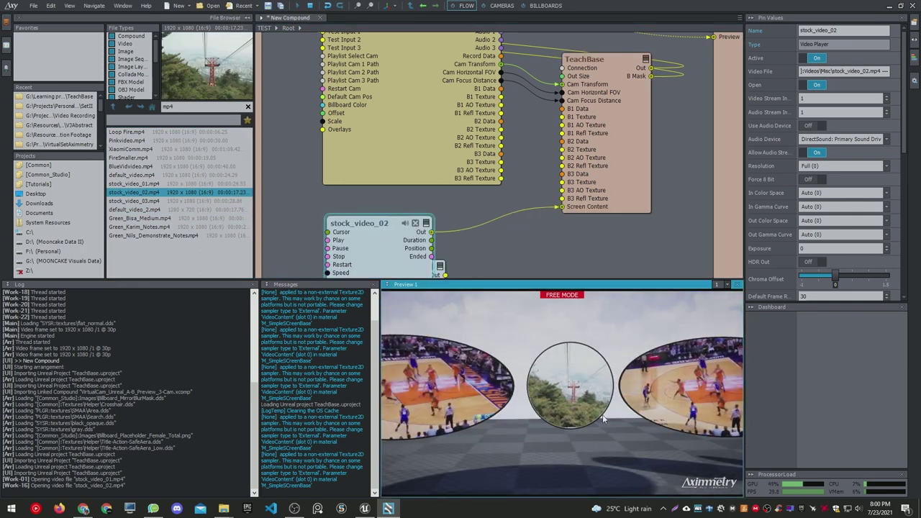
left_click(135, 208)
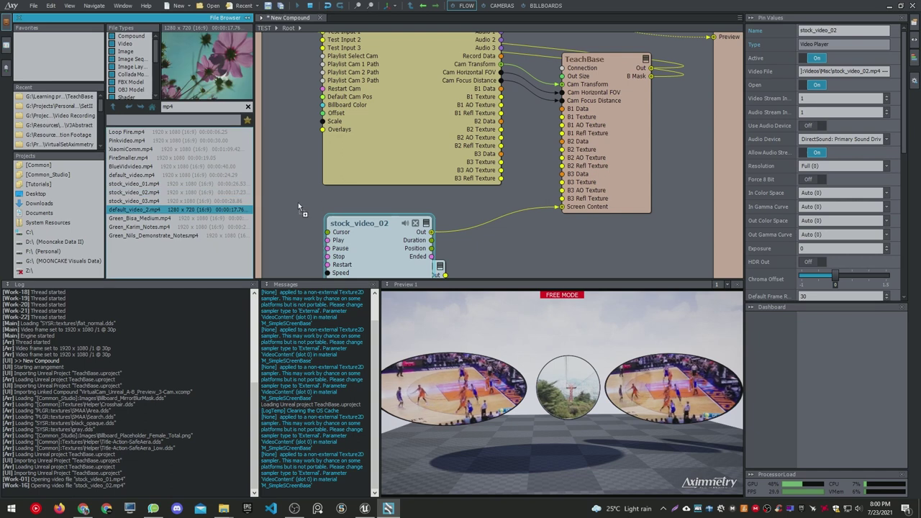
left_click_drag(135, 209, 562, 207)
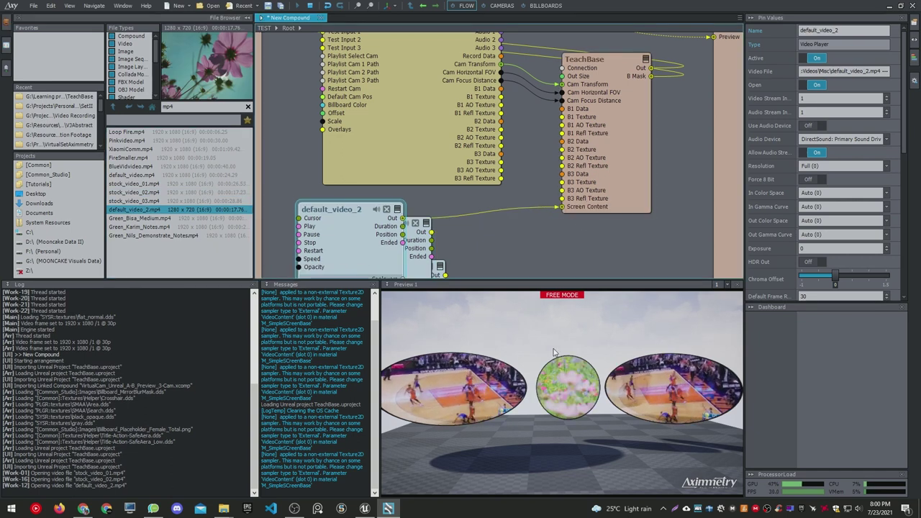
left_click(602, 435)
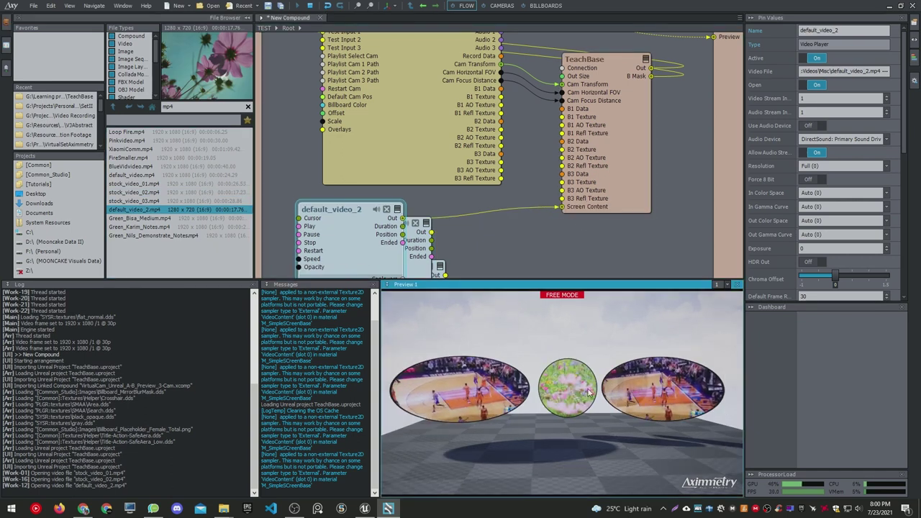
left_click(890, 5)
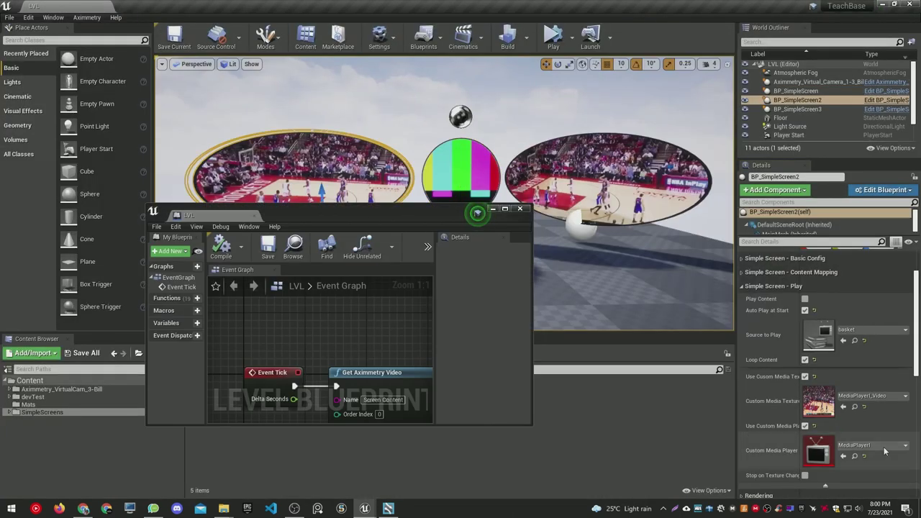
Step: Add BP_SimpleScreen2, a duplicate Get Aximmetry Video node, and a Set Custom Texture node
left_click_drag(377, 325, 377, 325)
scroll(822, 350, "down", 3)
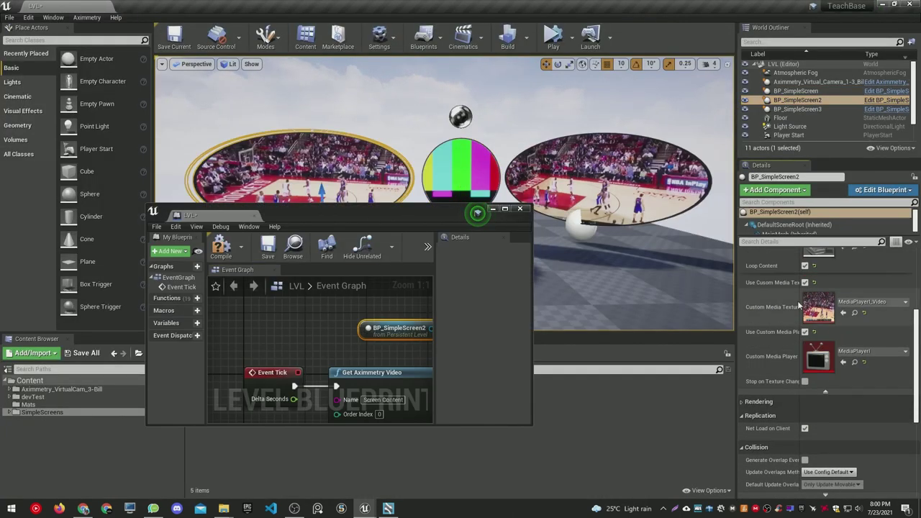
left_click(504, 209)
left_click_drag(334, 120, 241, 418)
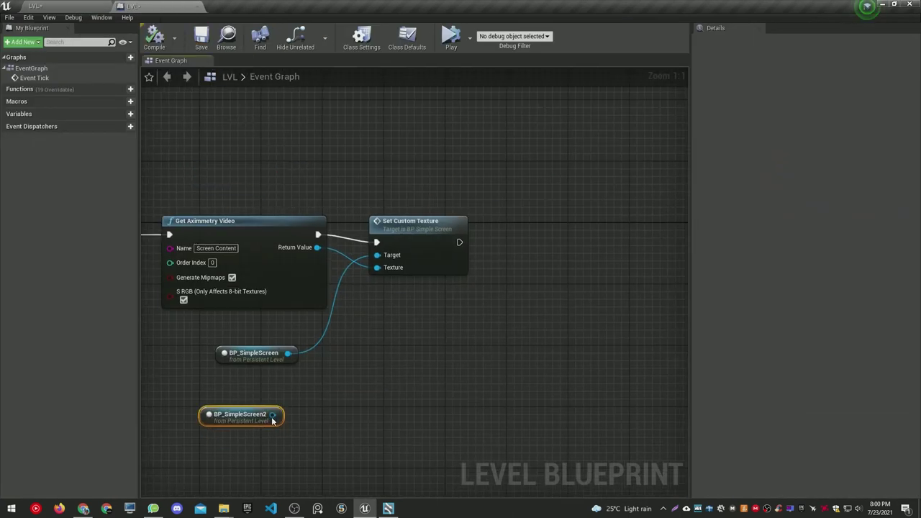
key("ctrl+w")
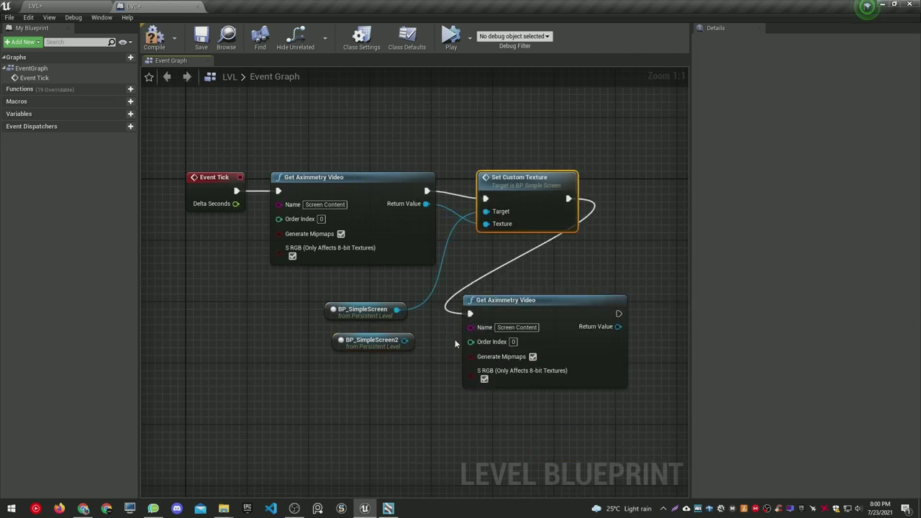
right_click_drag(454, 344, 312, 295)
mouse_move(264, 296)
left_mouse_down()
mouse_move(542, 345)
mouse_move(544, 249)
left_mouse_up()
type("set custom")
key("Return")
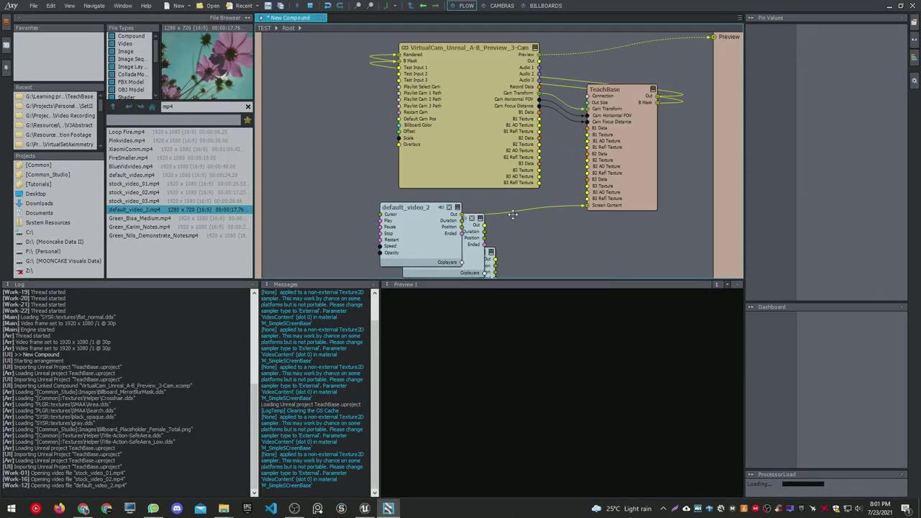
Step: Reload the updated TeachBase Unreal project node
scroll(512, 214, "down", 3)
left_click(563, 173)
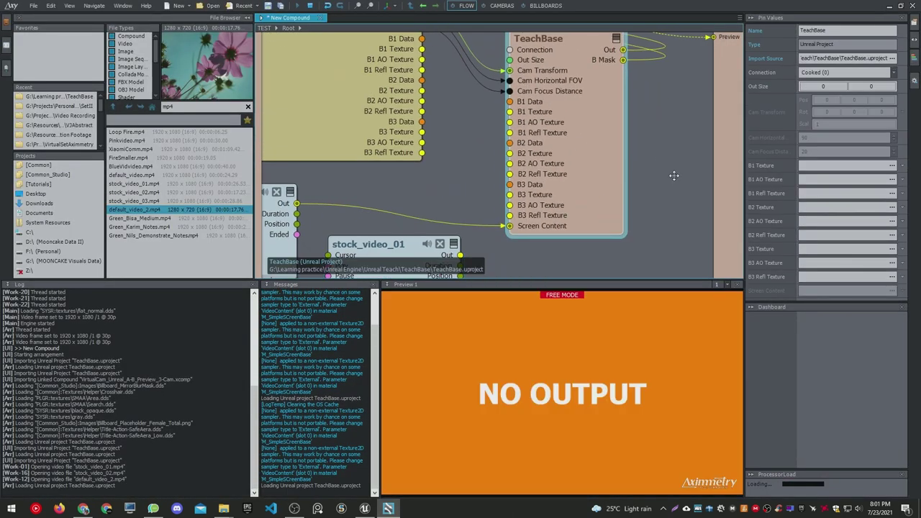
left_click(674, 175)
scroll(655, 82, "down", 3)
scroll(667, 144, "up", 4)
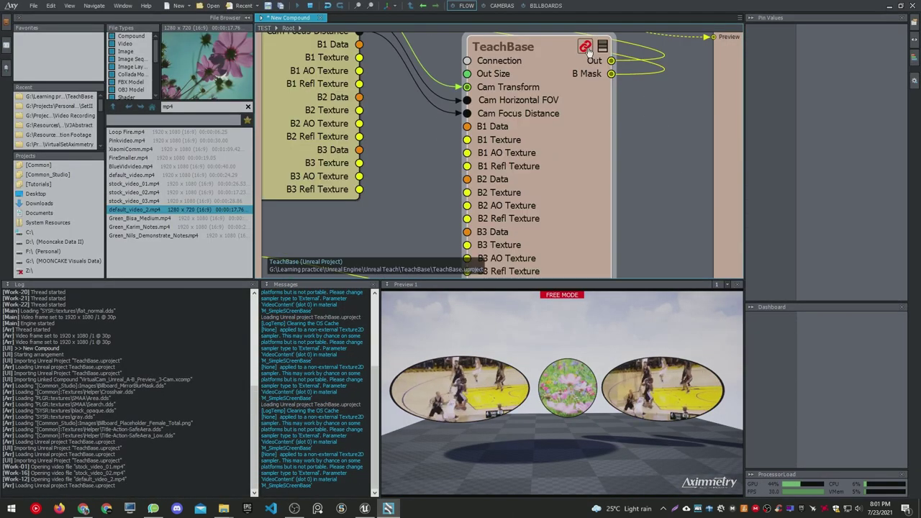
Step: Wire stock_video_01 Out into TeachBase's second Screen Content input
middle_click_drag(635, 180, 656, 56)
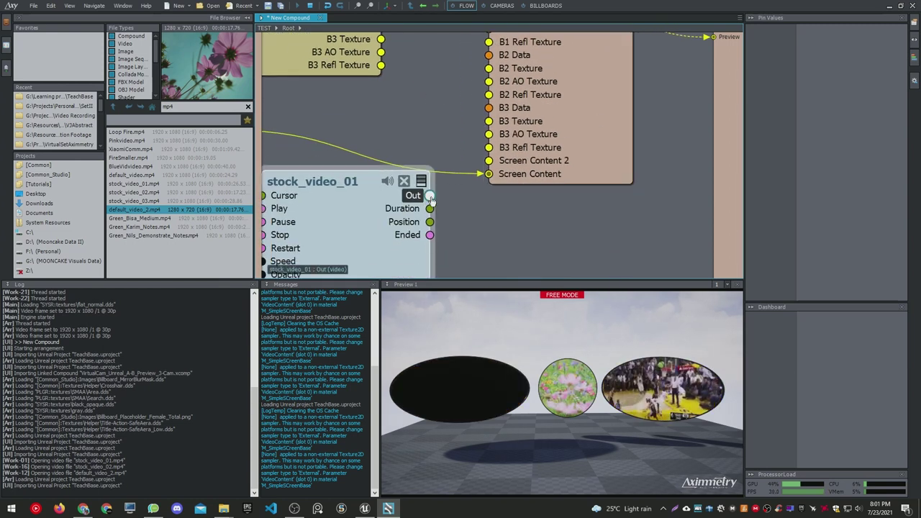
left_click_drag(497, 173, 492, 171)
scroll(530, 196, "down", 5)
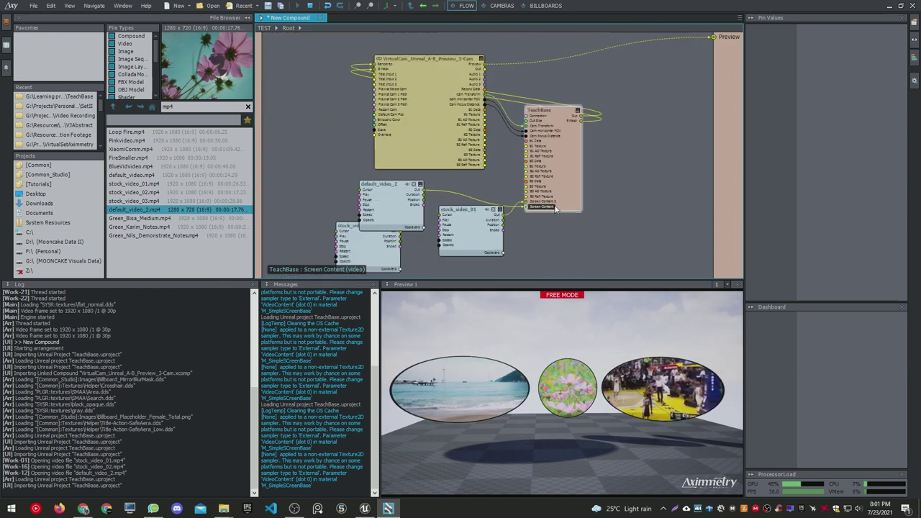
scroll(530, 196, "up", 3)
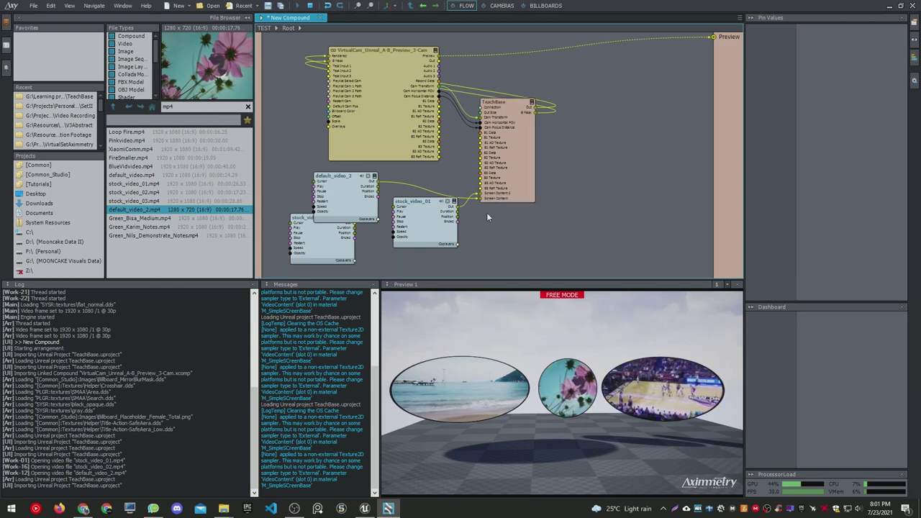
scroll(487, 217, "up", 2)
key("alt+Tab")
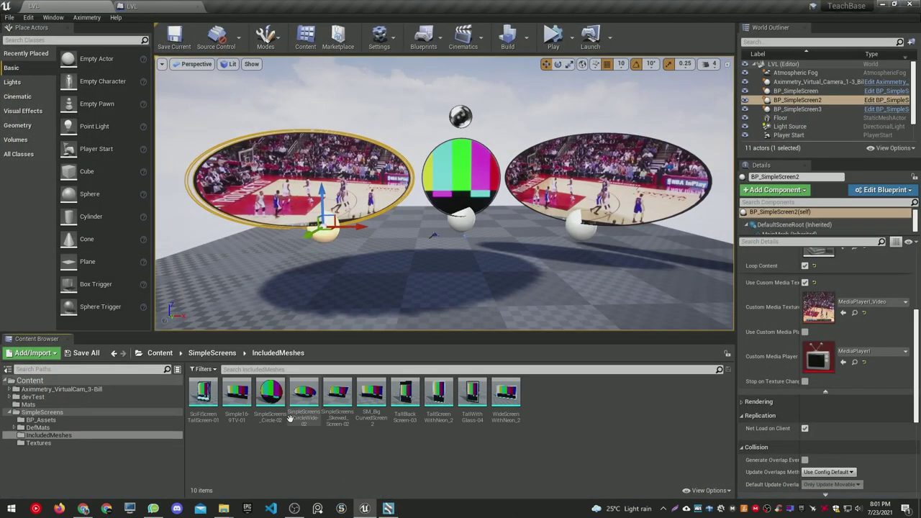
Step: Give the left screen the Simple16-9TV-01 mesh at Location Z 130 and Scale 1.56
scroll(850, 324, "up", 5)
left_click_drag(237, 395, 820, 329)
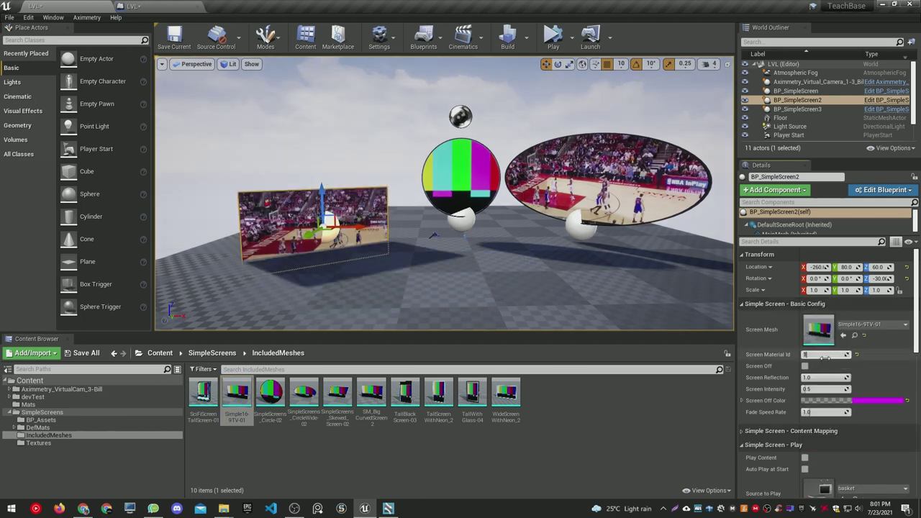
key("ctrl+z")
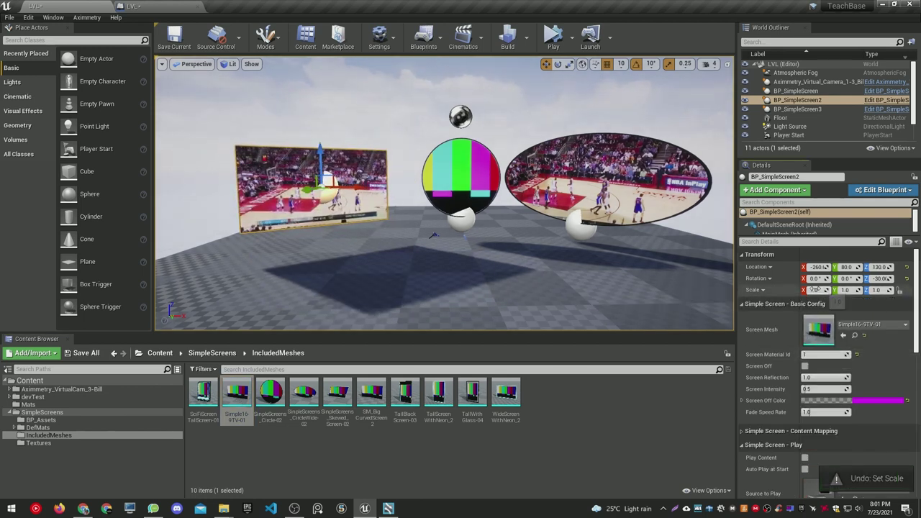
key("ctrl+y")
Step: Package the project again for Windows (64-bit)
left_click(9, 16)
left_click(50, 197)
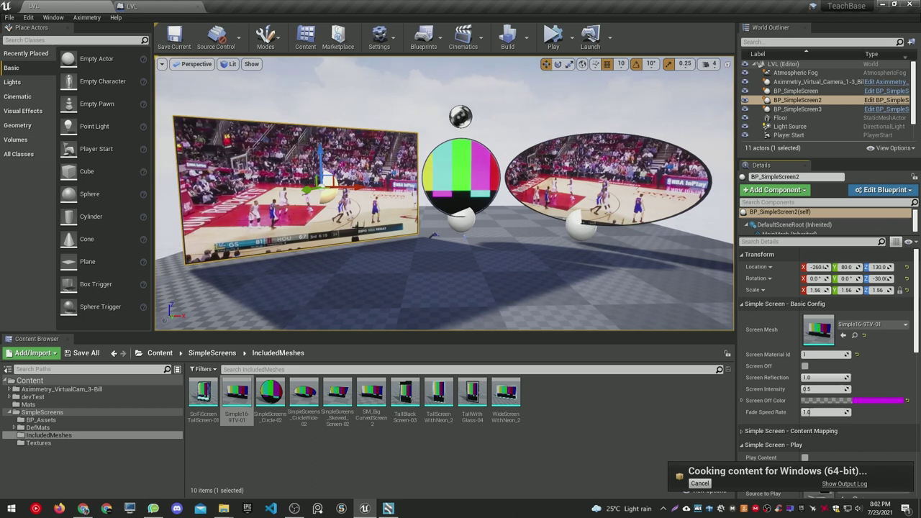
key("alt+Tab")
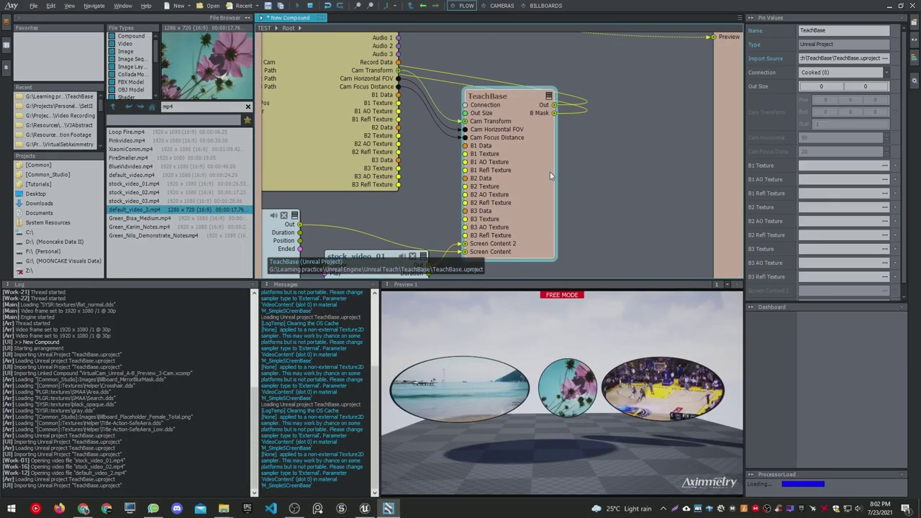
Step: Reload the TeachBase scene and move the preview camera closer to the 16:9 beach TV
left_click(608, 419)
left_click_drag(583, 401, 538, 315)
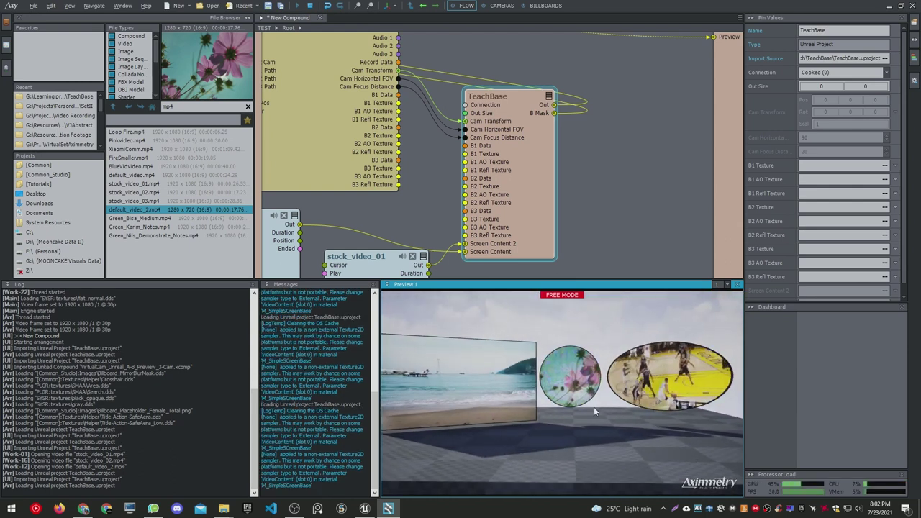